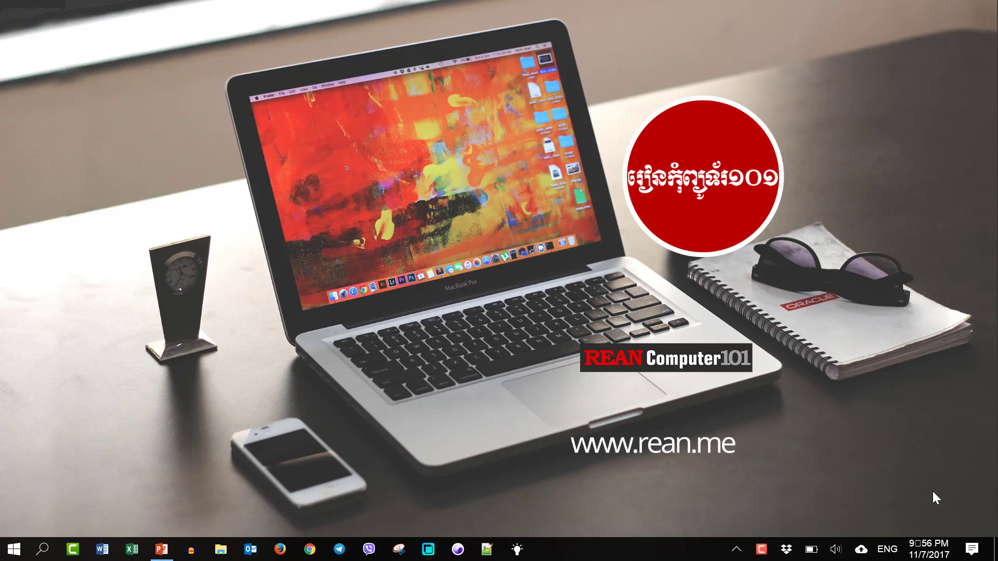
# Restore the Microsoft PowerPoint101.pptx window from the taskbar
pyautogui.click(162, 554)
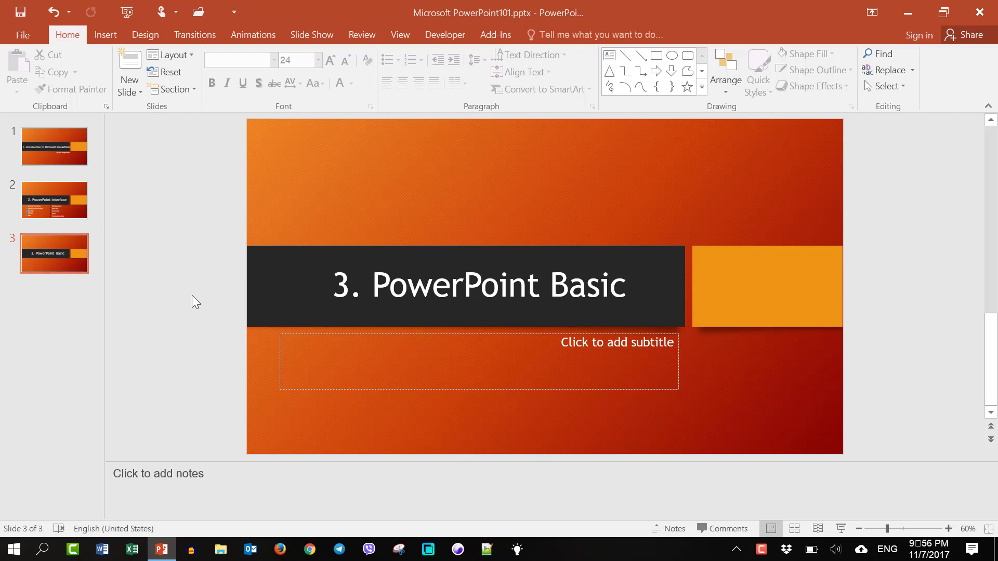
# Review slides 1 and 2, then select slide 3, the last slide
pyautogui.click(74, 133)
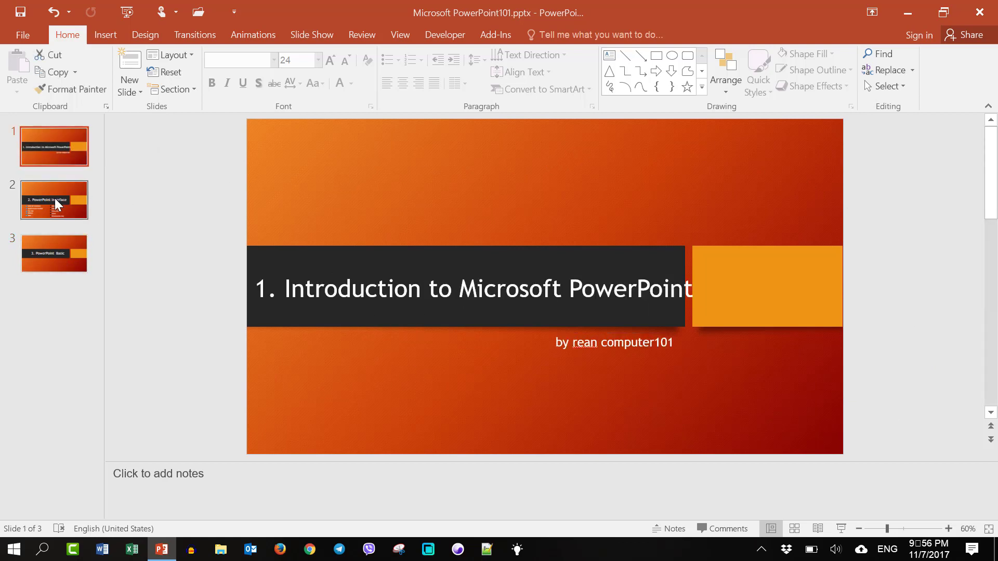
pyautogui.click(54, 198)
pyautogui.click(58, 145)
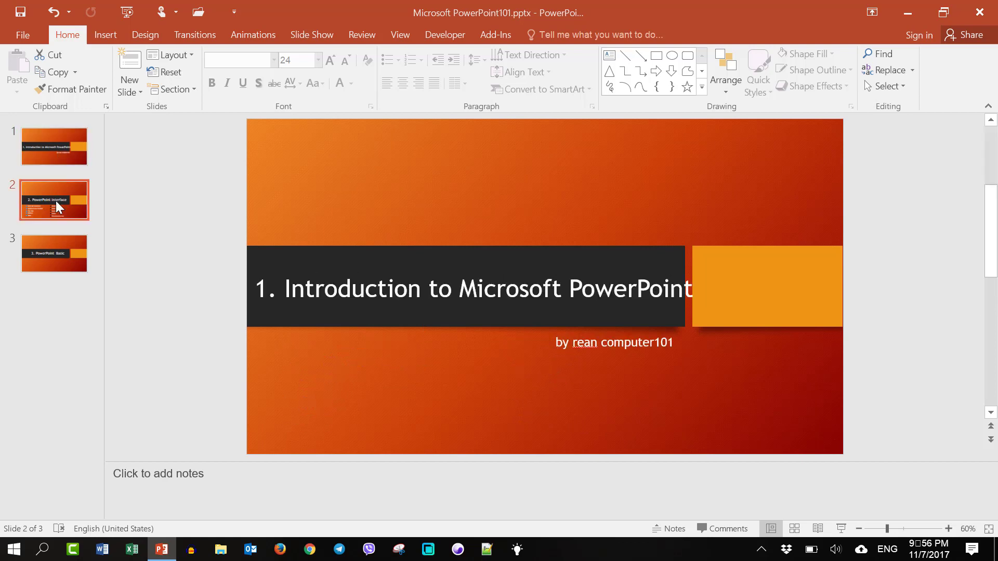
pyautogui.click(55, 200)
pyautogui.click(58, 146)
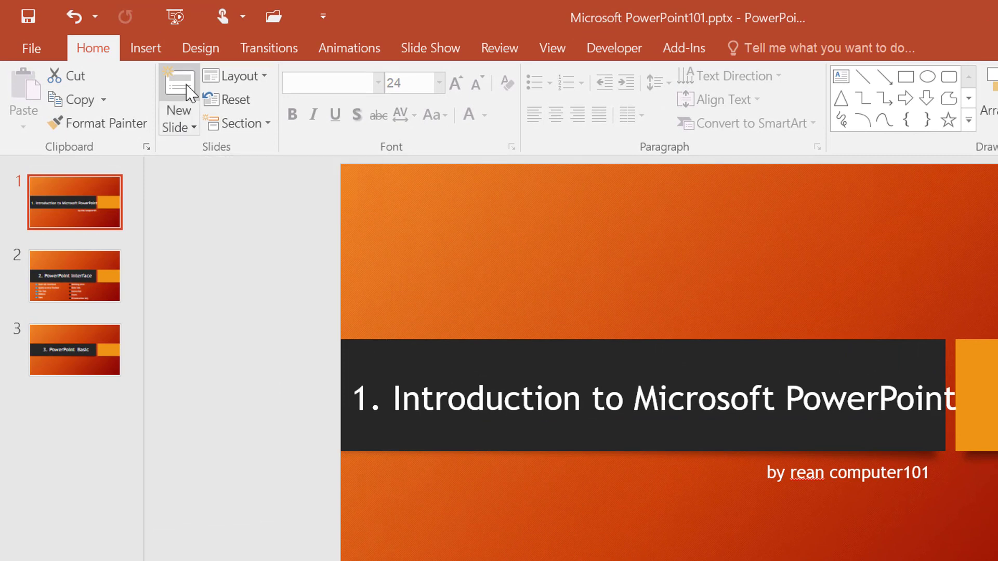
pyautogui.click(73, 349)
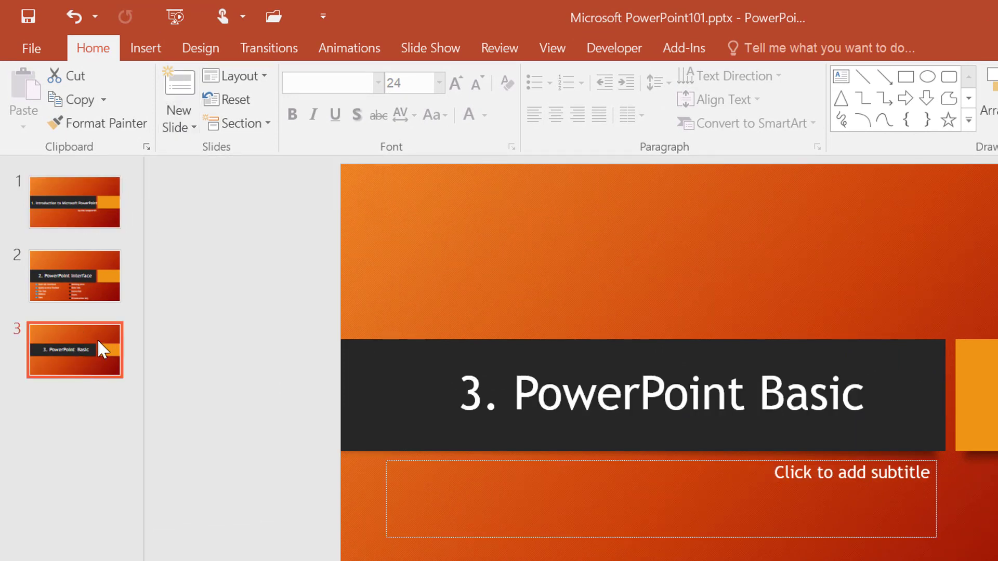
# Add a Title and Content slide 4 and a Blank slide 5 after slide 3
pyautogui.click(188, 81)
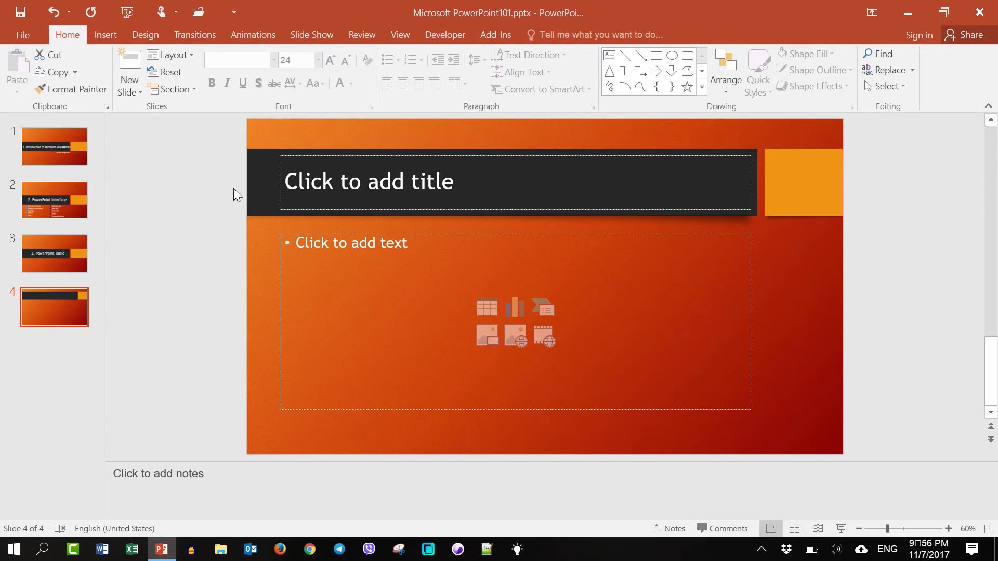
pyautogui.click(141, 92)
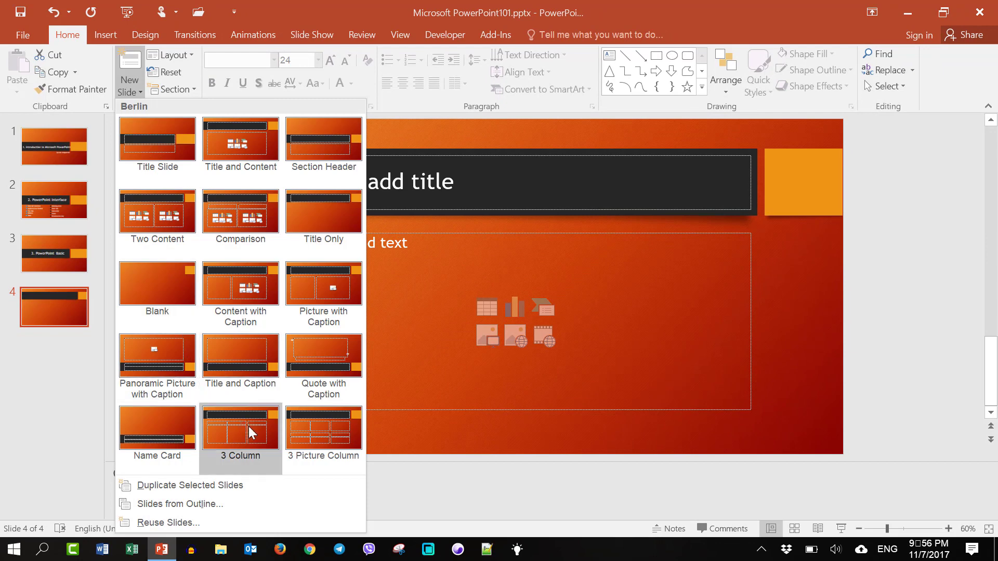
pyautogui.click(163, 280)
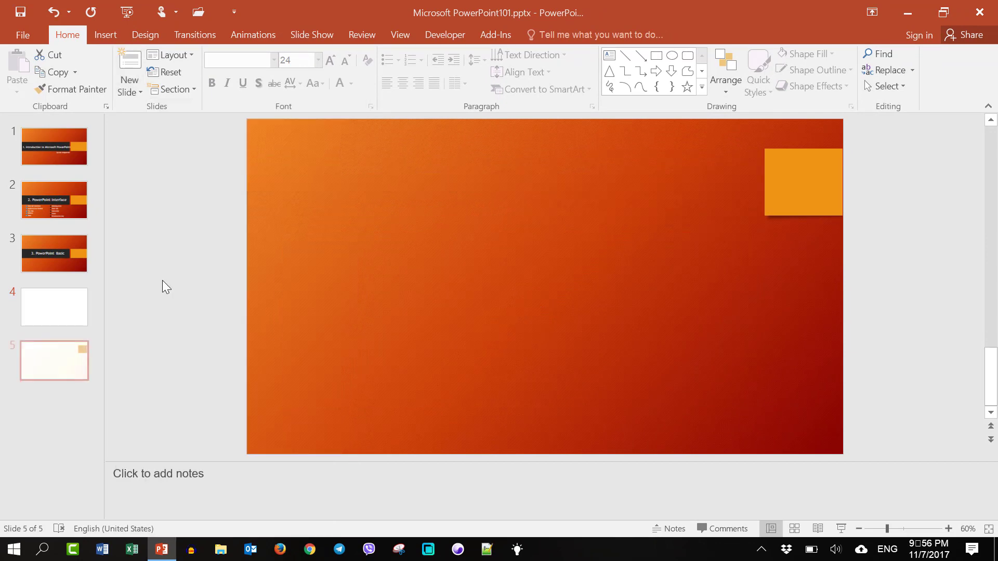
pyautogui.click(71, 296)
pyautogui.click(61, 360)
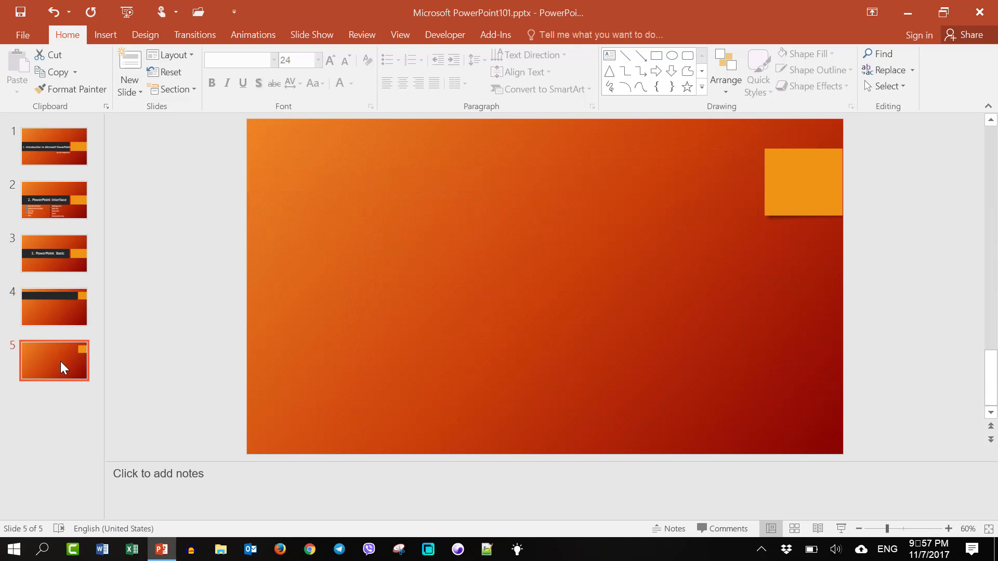
pyautogui.click(54, 316)
pyautogui.click(503, 189)
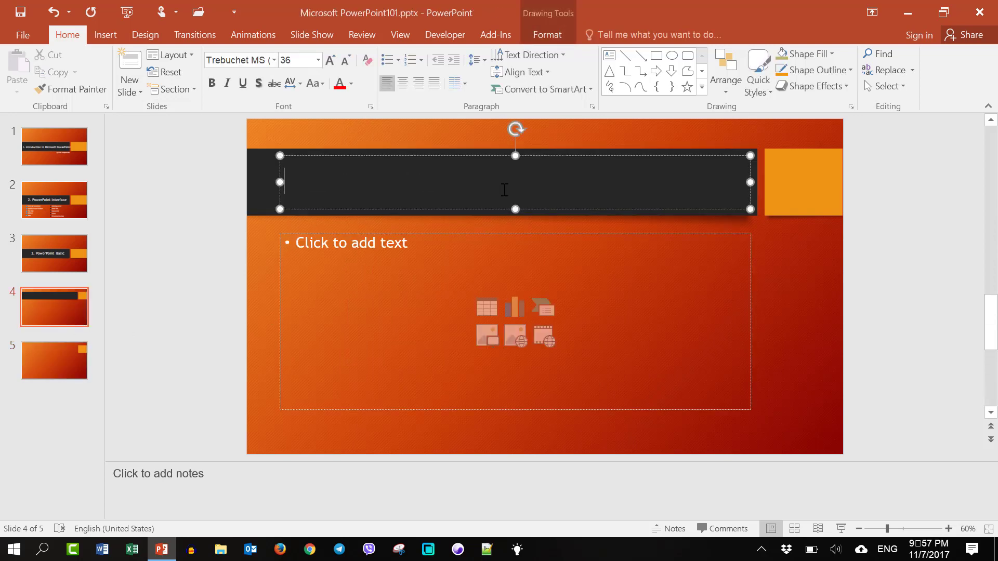
# Type '4. PowerPoint Editing' as slide 4's title, fixing a typo, then deselect
pyautogui.write('4')
pyautogui.write('4')
pyautogui.write('.')
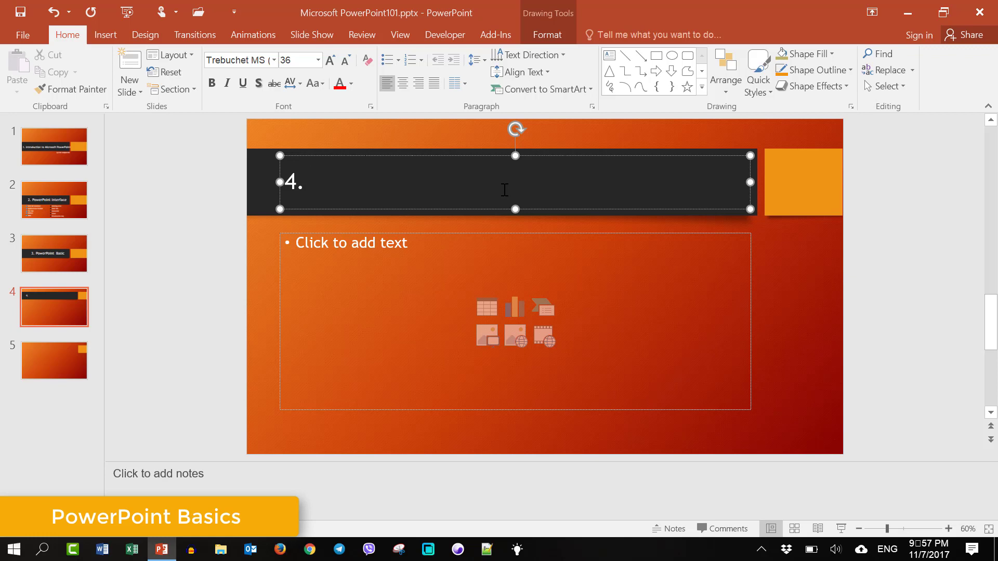
pyautogui.write(' Pw')
pyautogui.press('BackSpace')
pyautogui.write('ower')
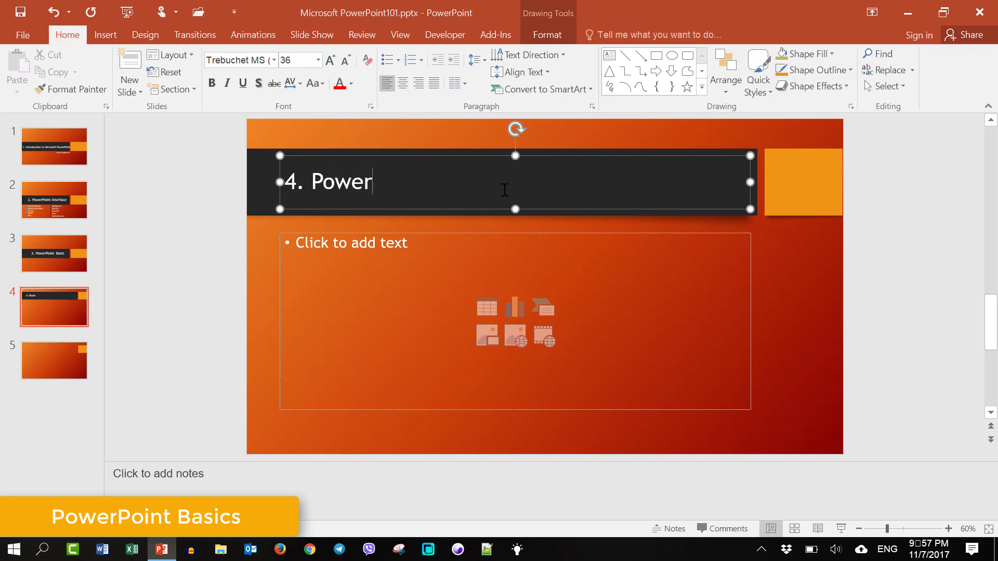
pyautogui.write('Point ')
pyautogui.write('Editi')
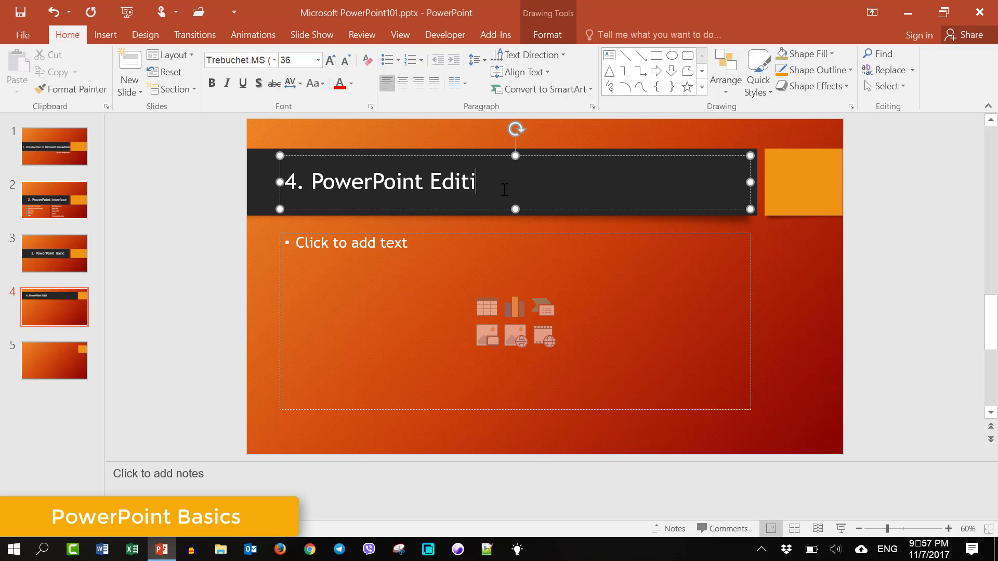
pyautogui.write('n')
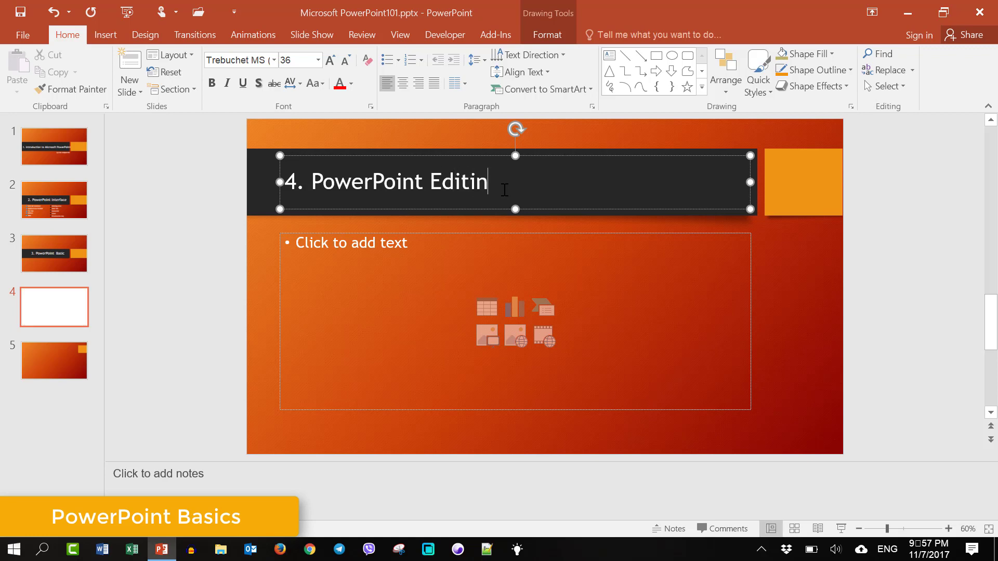
pyautogui.write('g')
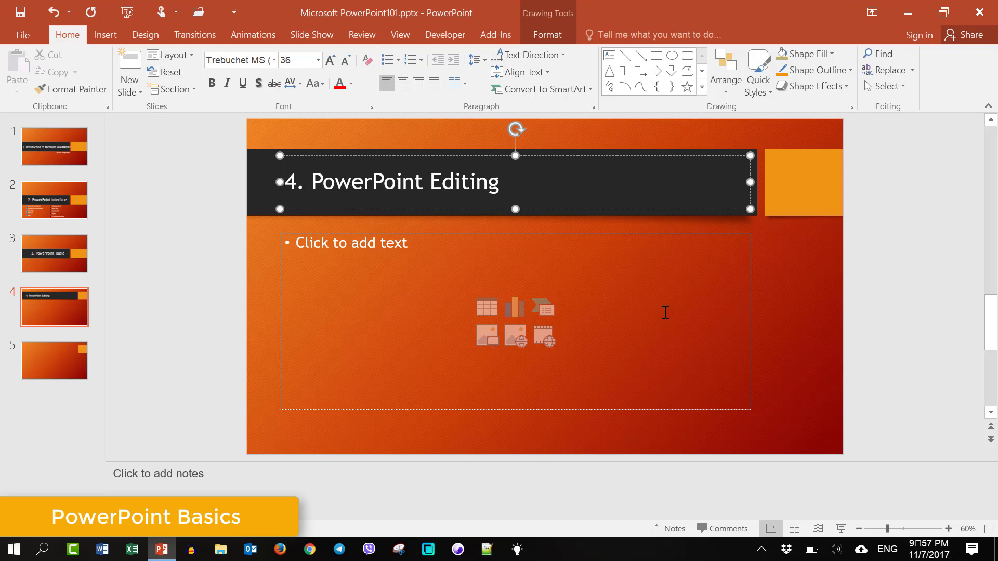
pyautogui.click(669, 293)
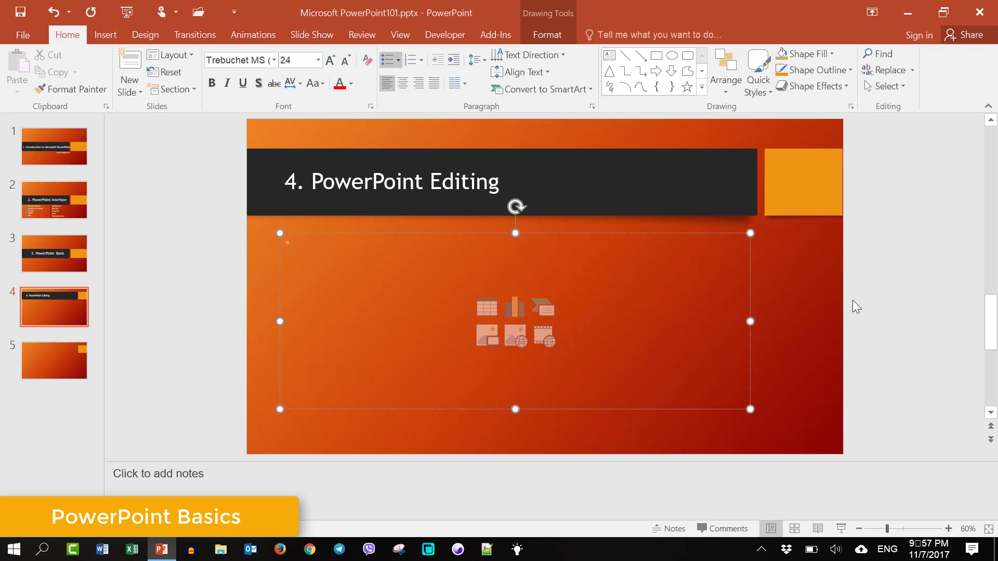
pyautogui.click(819, 306)
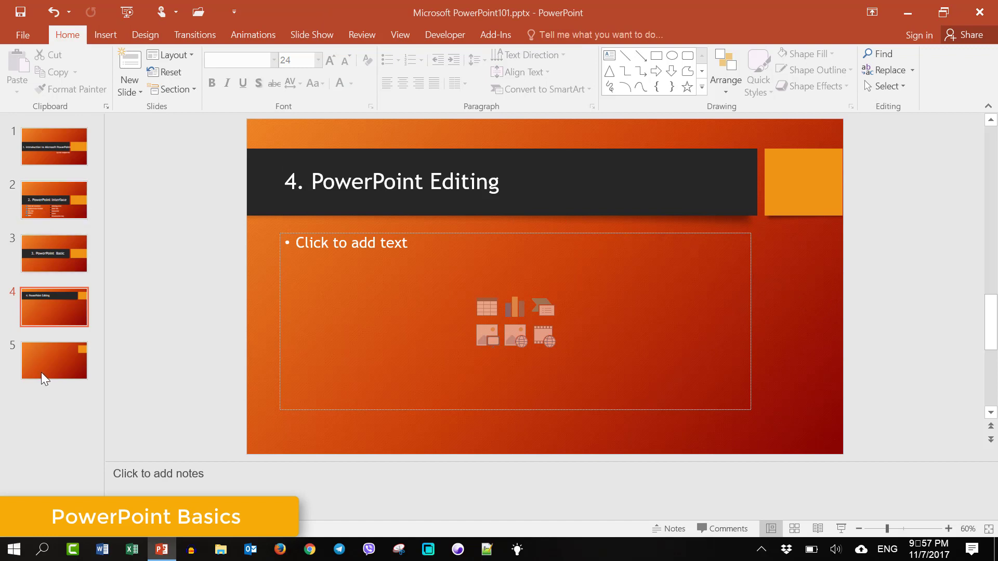
# Delete the blank slide 5
pyautogui.click(52, 351)
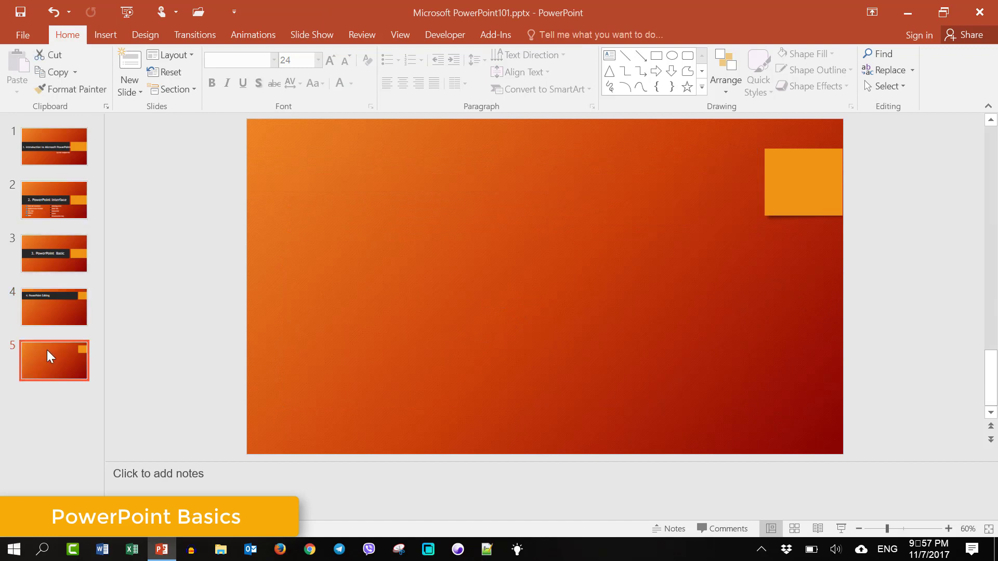
pyautogui.rightClick(45, 350)
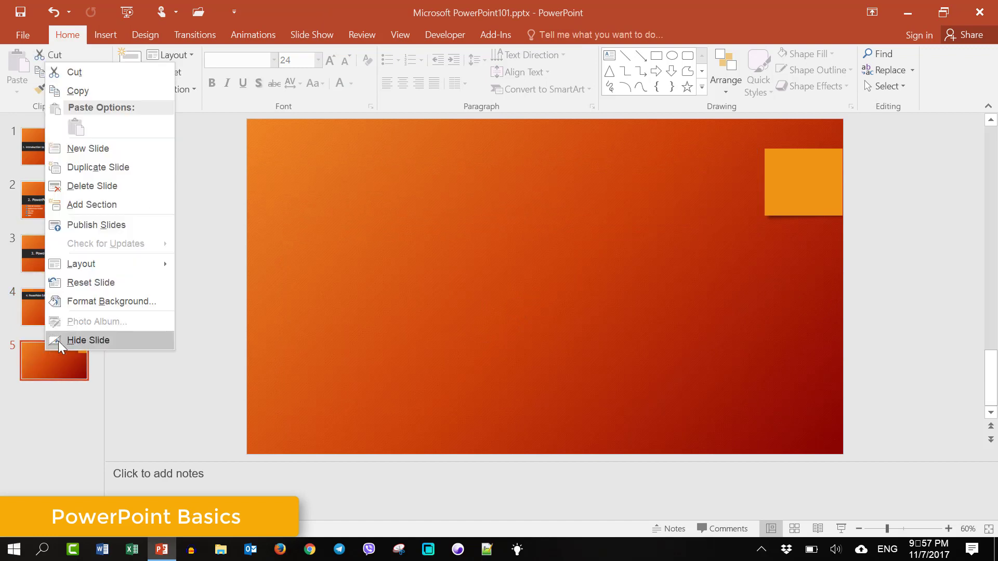
pyautogui.click(104, 186)
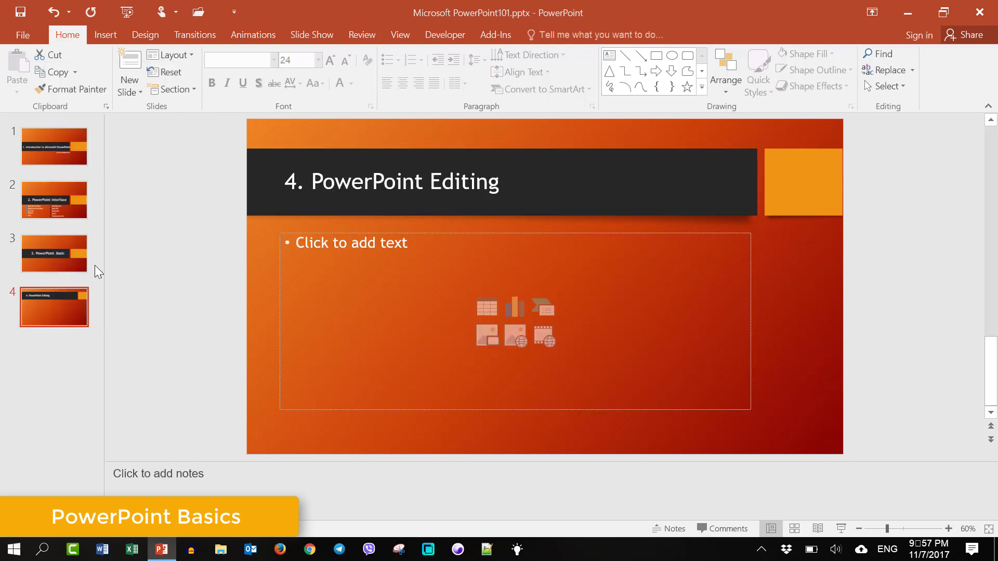
# Select slide 3, widen the thumbnail pane and close the notes pane
pyautogui.click(64, 137)
pyautogui.click(65, 184)
pyautogui.click(55, 251)
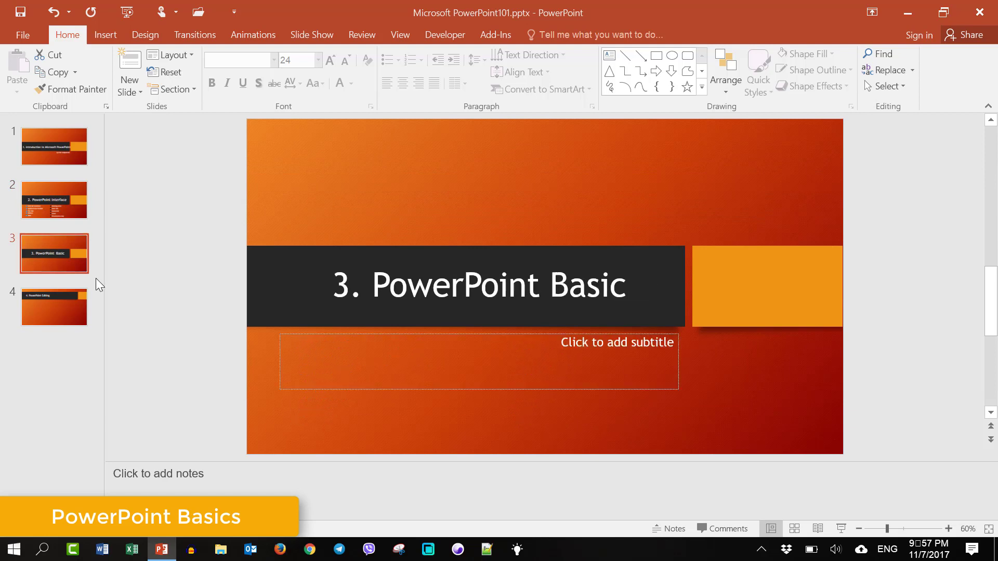
pyautogui.moveTo(102, 283)
pyautogui.mouseDown()
pyautogui.moveTo(138, 337)
pyautogui.moveTo(88, 348)
pyautogui.mouseUp()
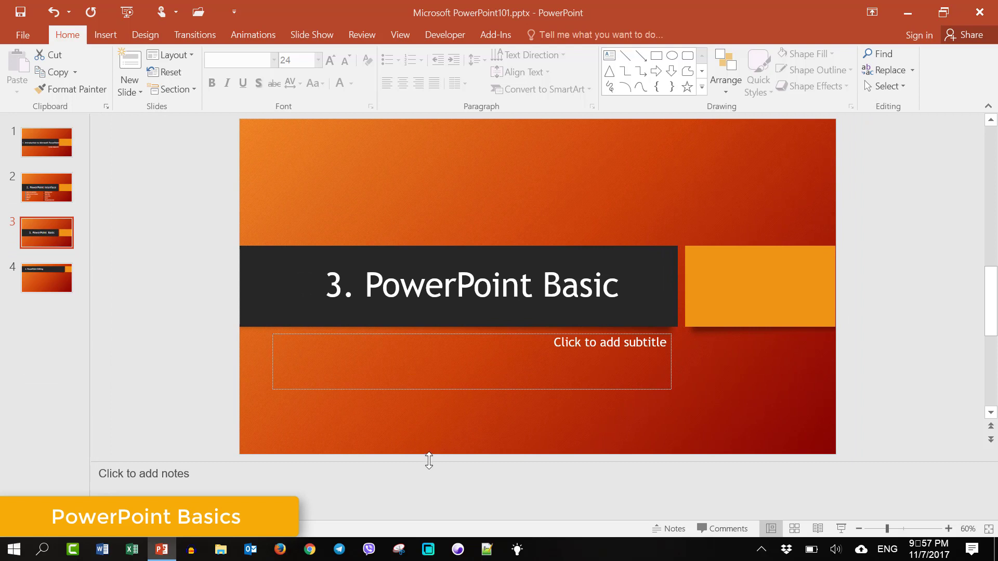
pyautogui.moveTo(428, 461); pyautogui.dragTo(426, 525)
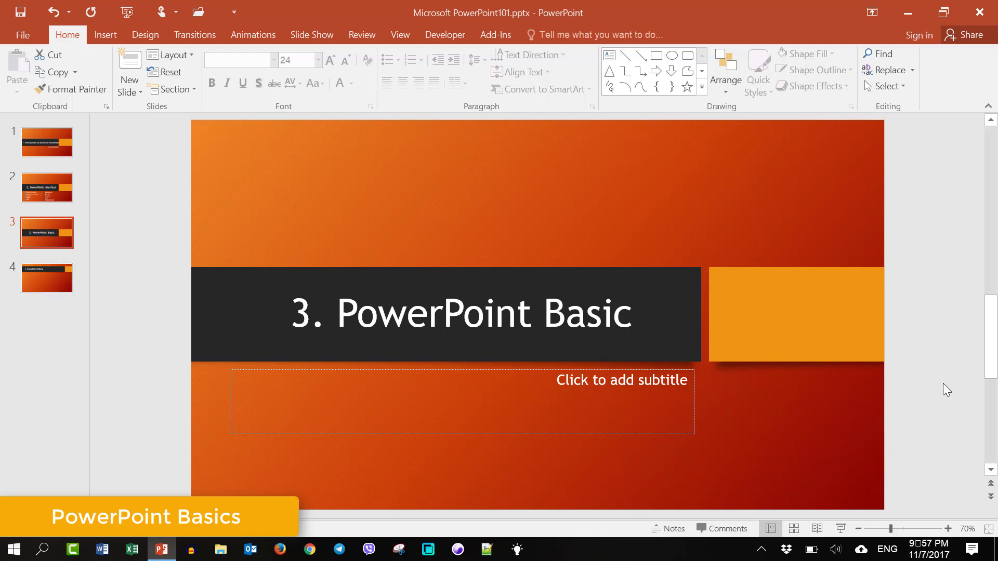
# Briefly present slide 3, then restart the show with F5 and step between slides 1 and 2
pyautogui.click(845, 529)
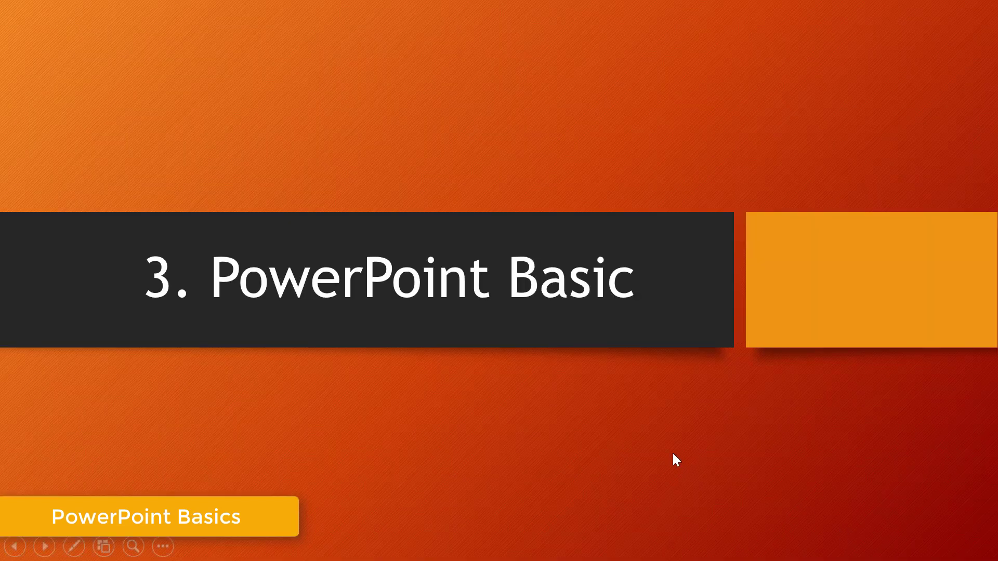
pyautogui.press('Escape')
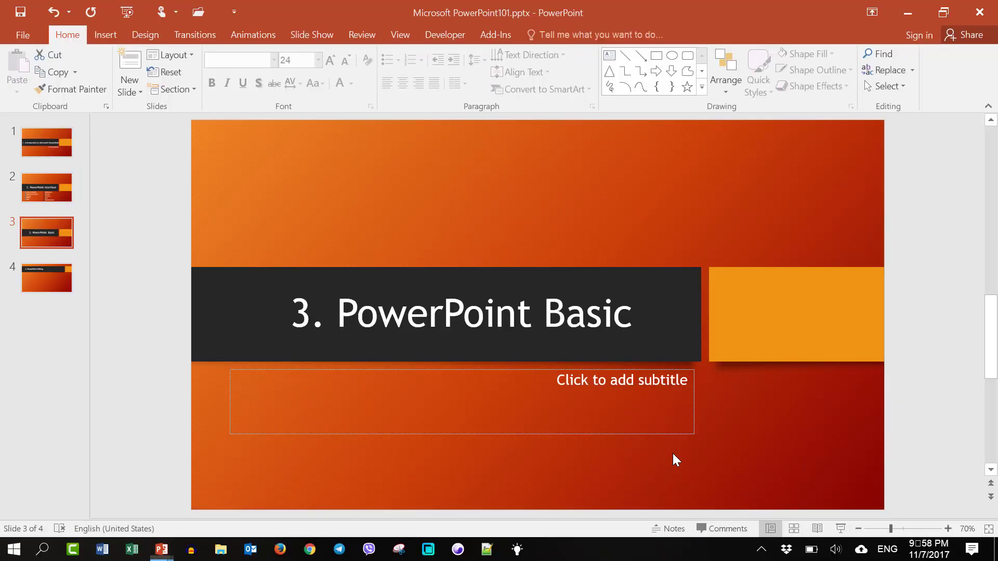
pyautogui.press('F5')
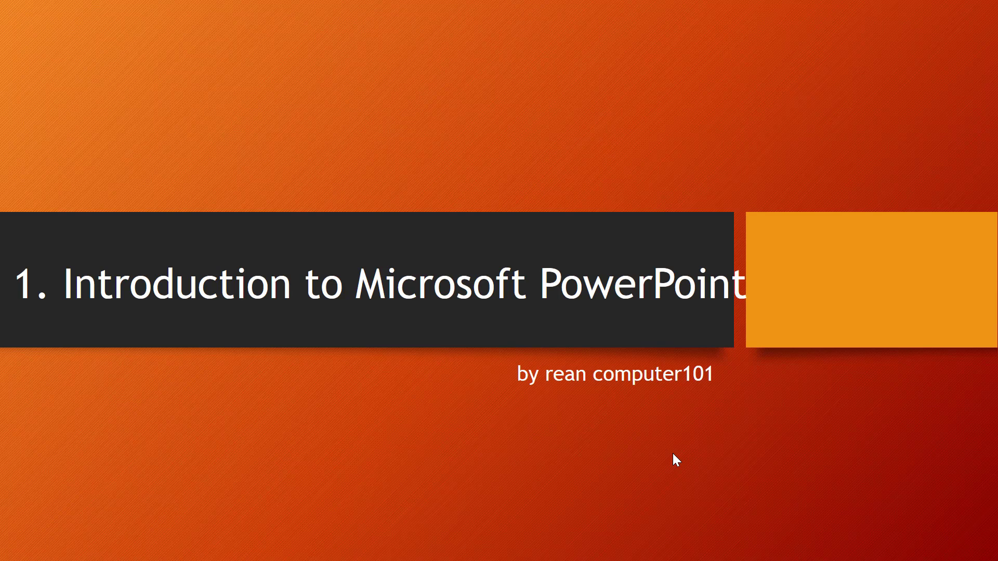
pyautogui.click(673, 455)
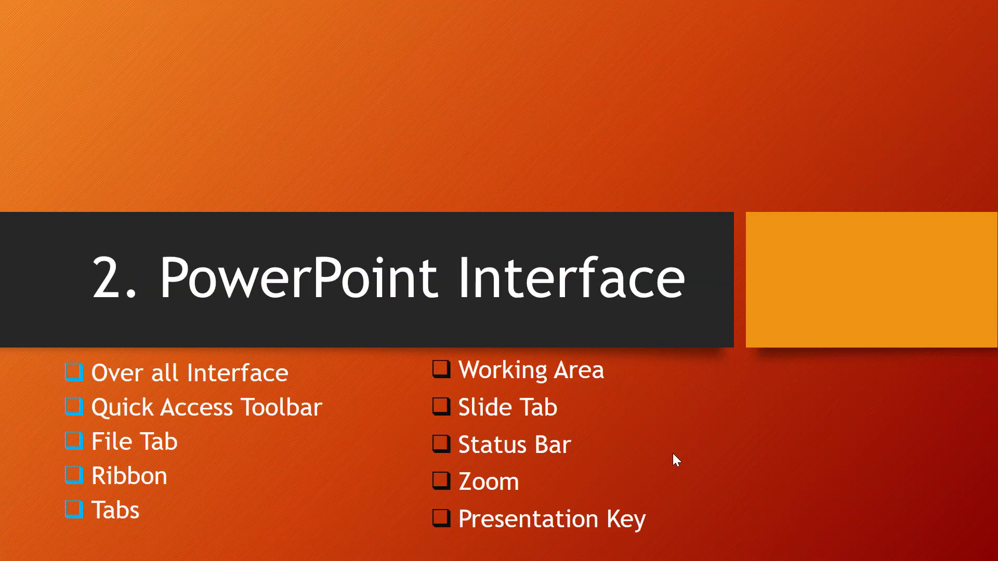
pyautogui.press('Left')
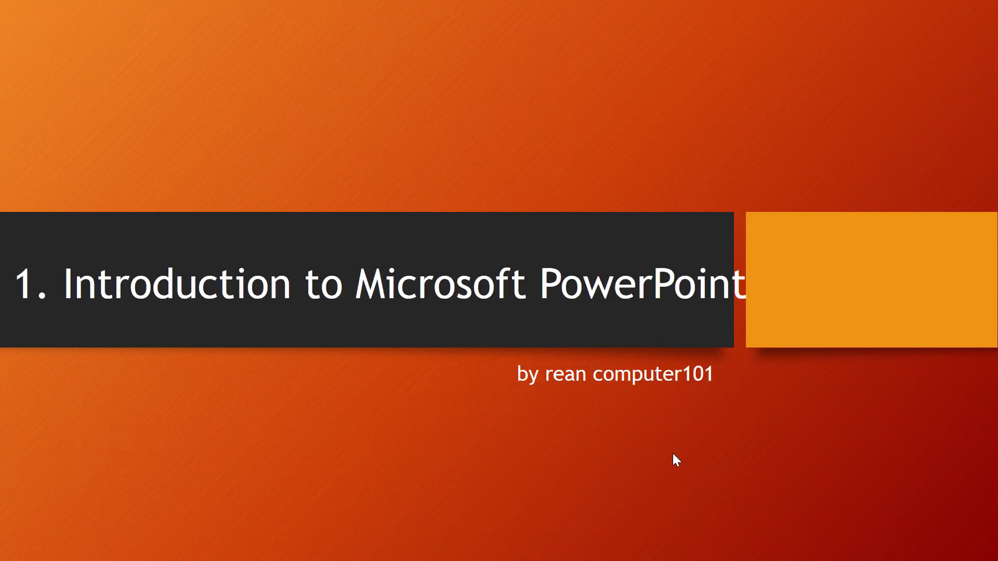
pyautogui.click(673, 454)
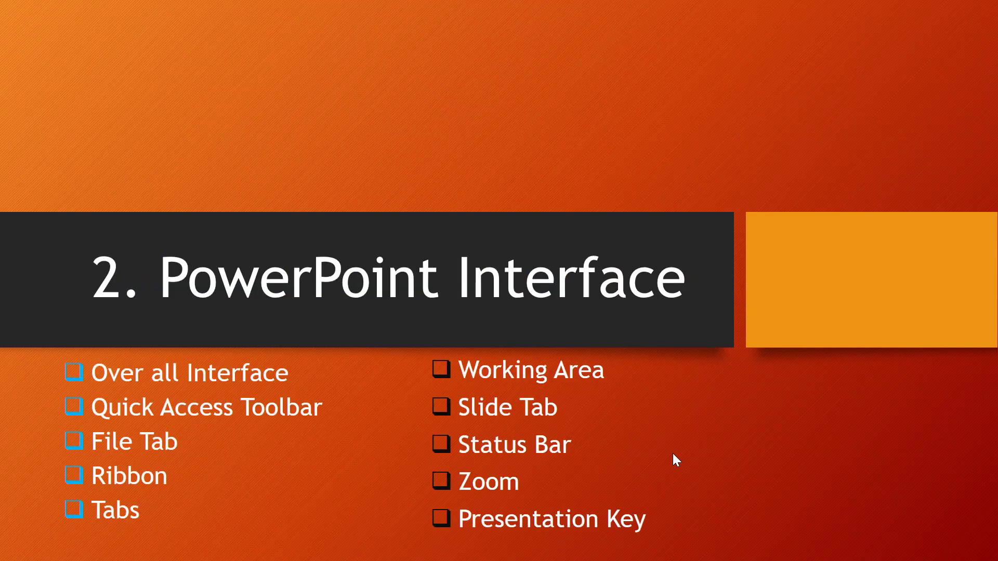
pyautogui.press('Left')
pyautogui.click(673, 454)
# Advance through slides 3 and 4 to the end screen and exit to editing
pyautogui.click(673, 453)
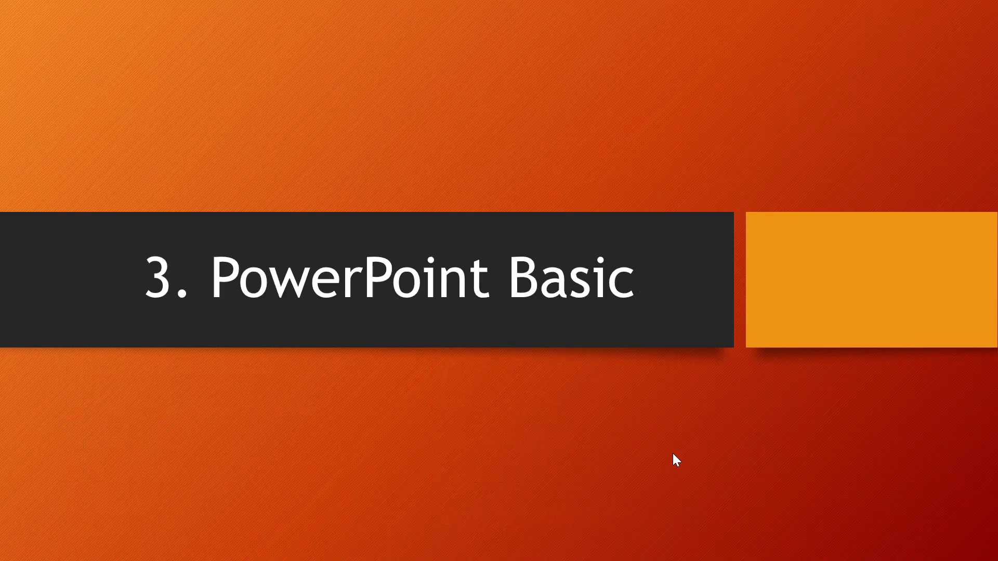
pyautogui.press('Left')
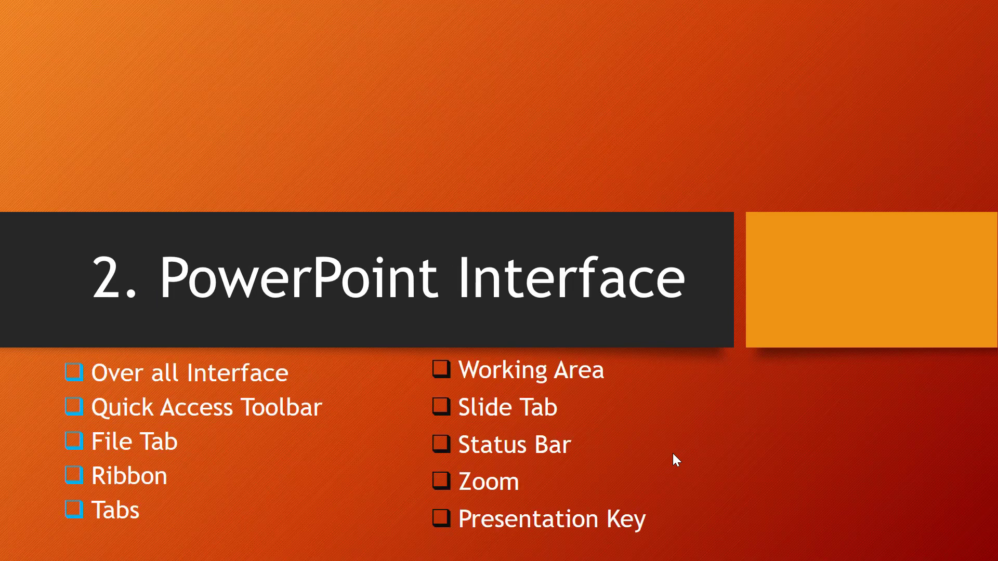
pyautogui.click(915, 296)
pyautogui.click(915, 295)
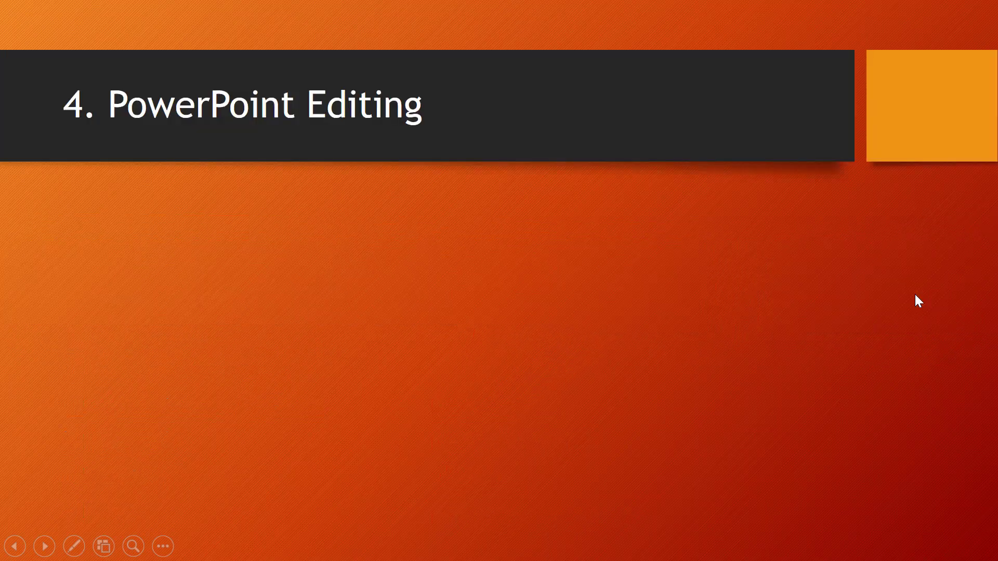
pyautogui.click(918, 302)
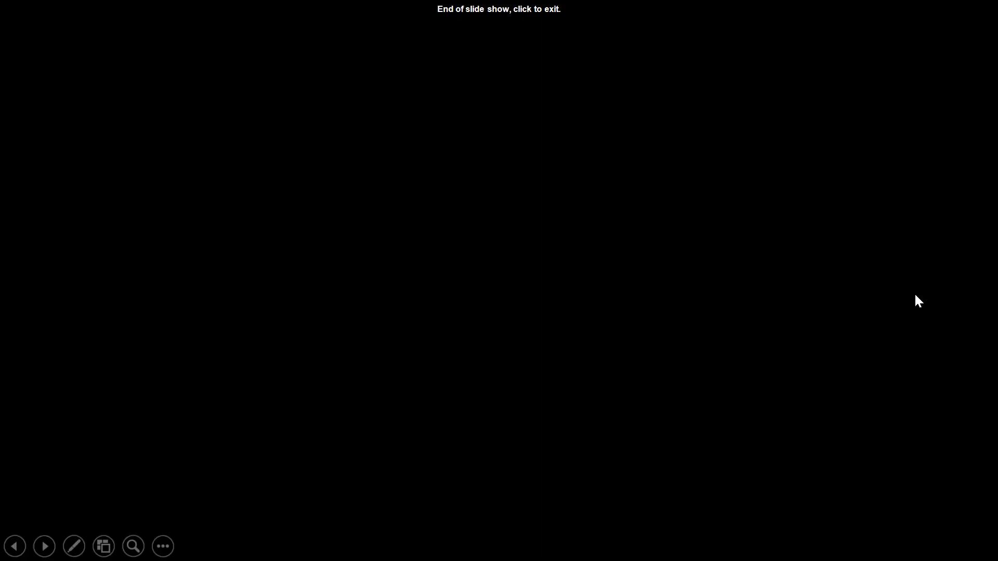
pyautogui.click(892, 253)
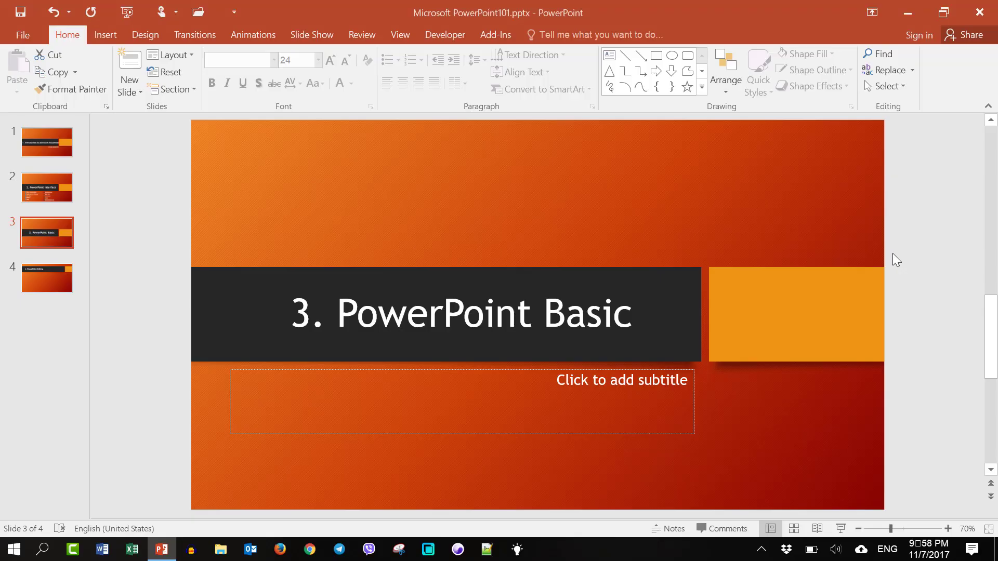
# Start the show from the beginning and advance to slide 3, '3. PowerPoint Basic'
pyautogui.click(126, 11)
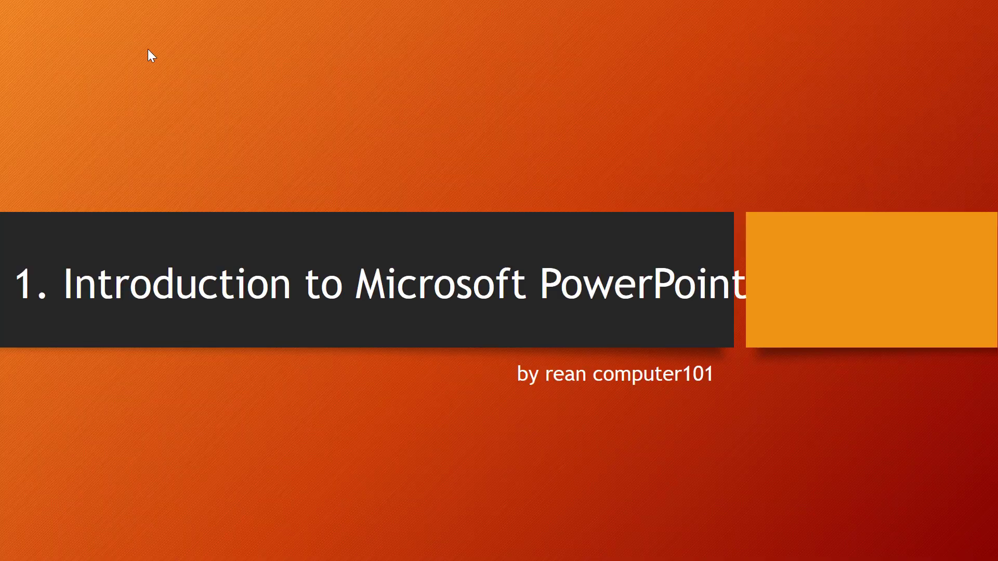
pyautogui.click(694, 500)
pyautogui.click(694, 500)
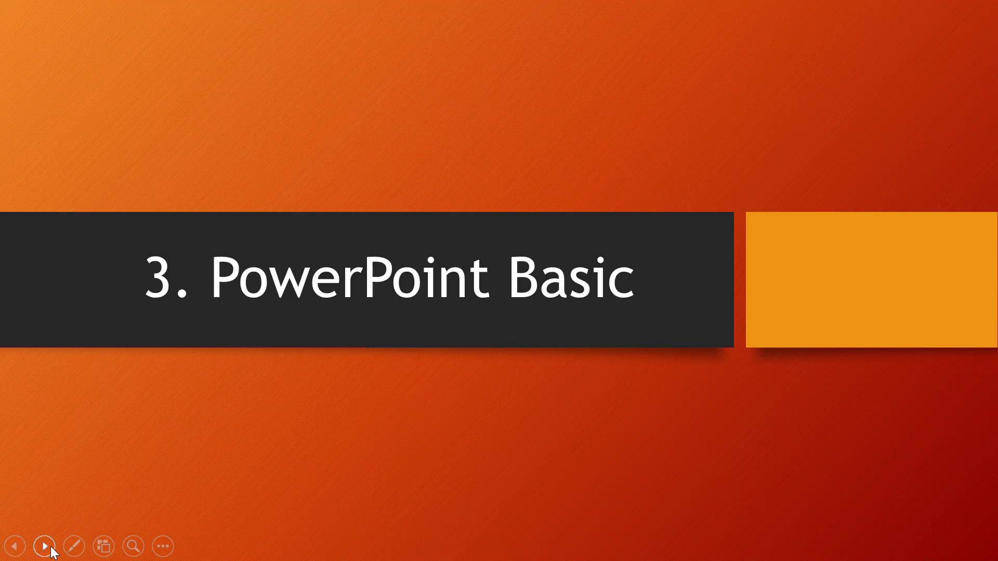
pyautogui.click(20, 546)
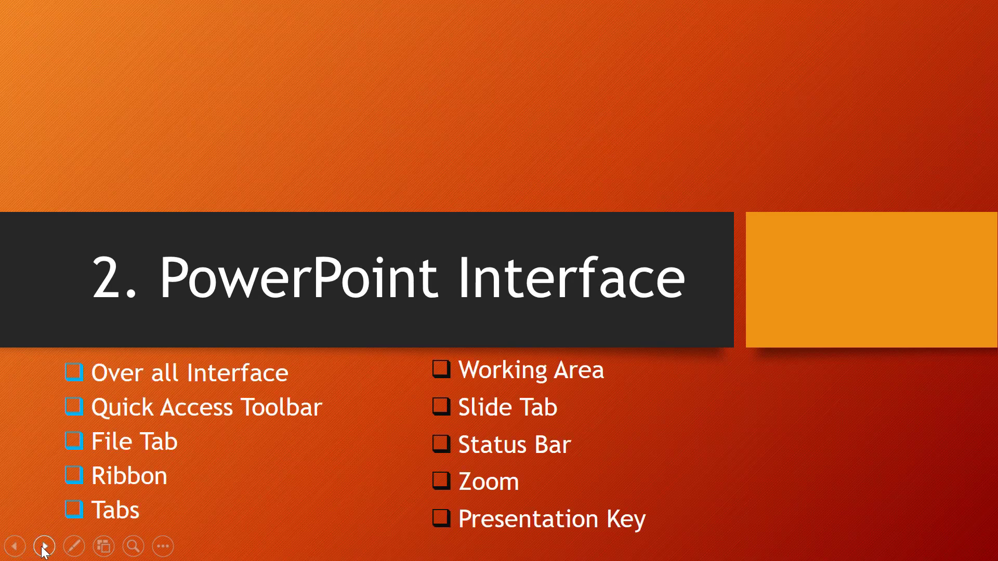
pyautogui.click(43, 546)
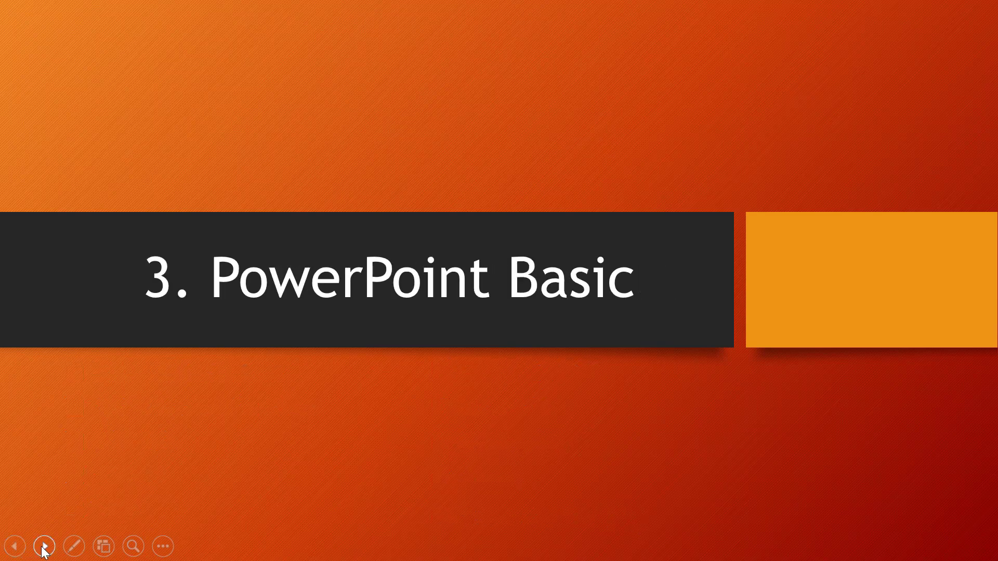
# Switch on the laser pointer and set its colour to Light Blue
pyautogui.click(74, 546)
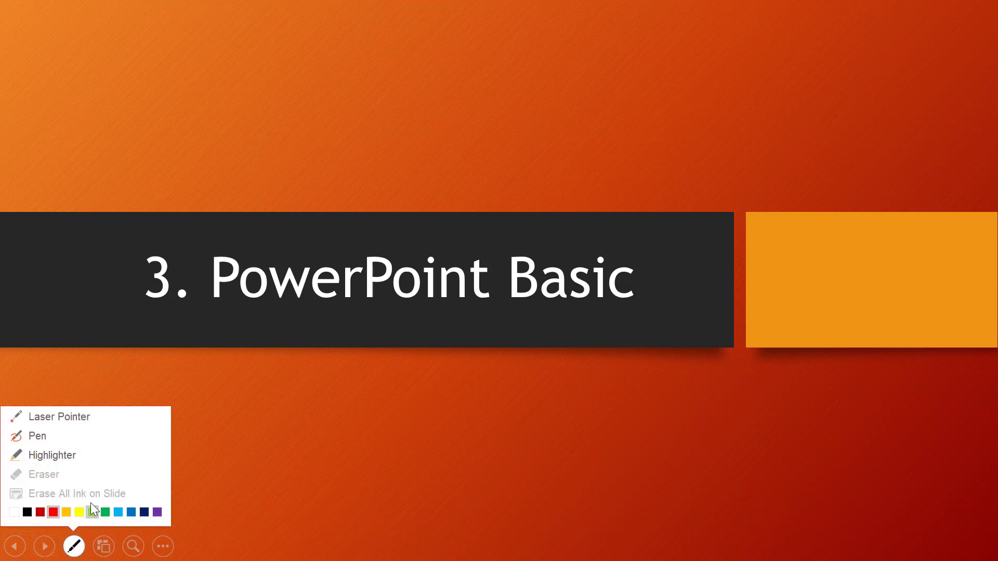
pyautogui.click(96, 418)
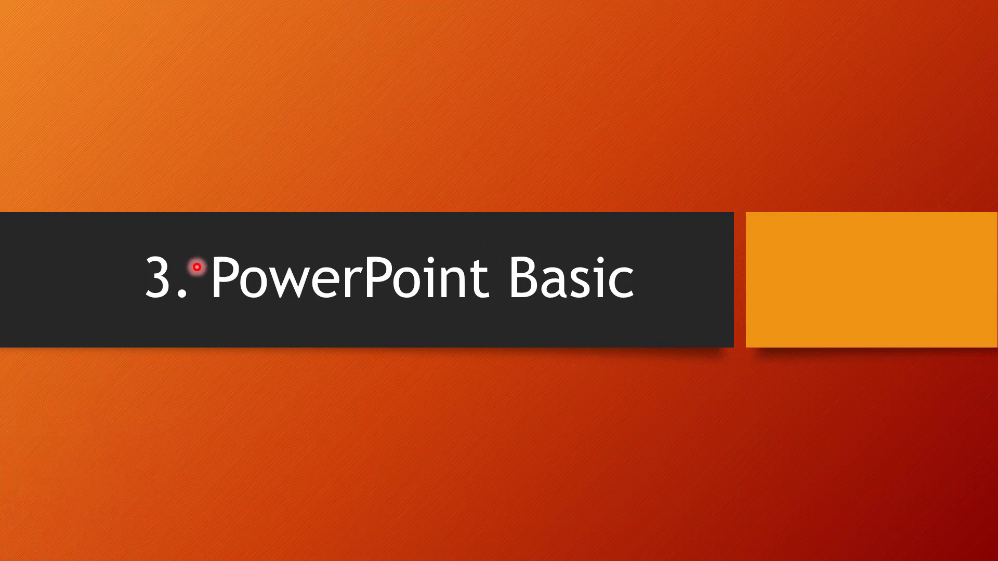
pyautogui.click(73, 546)
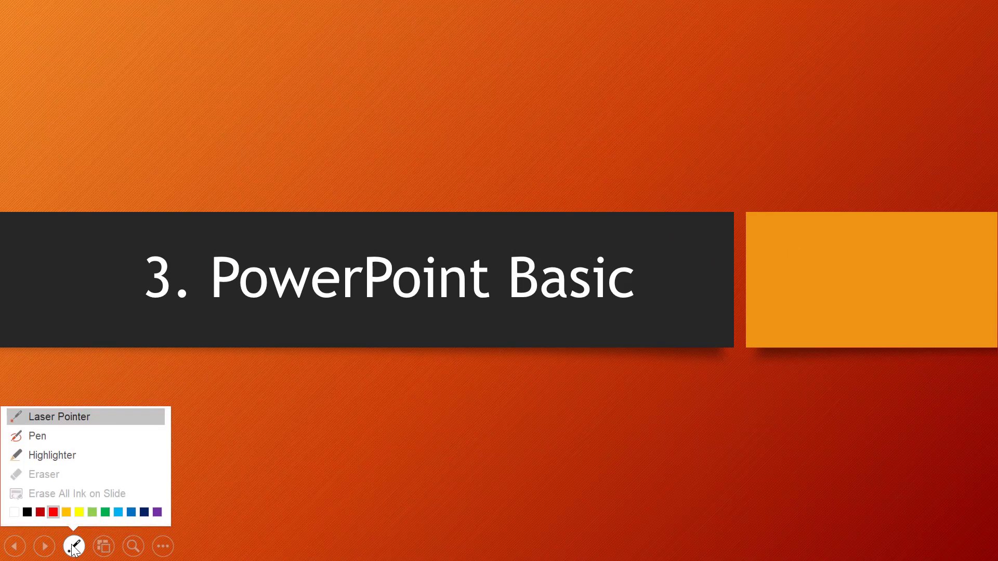
pyautogui.click(118, 512)
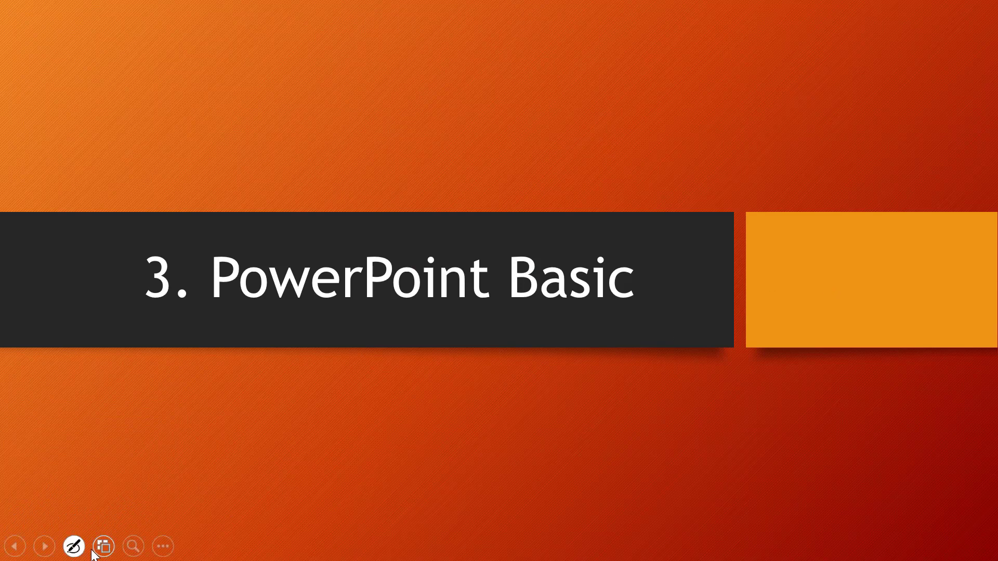
pyautogui.click(73, 547)
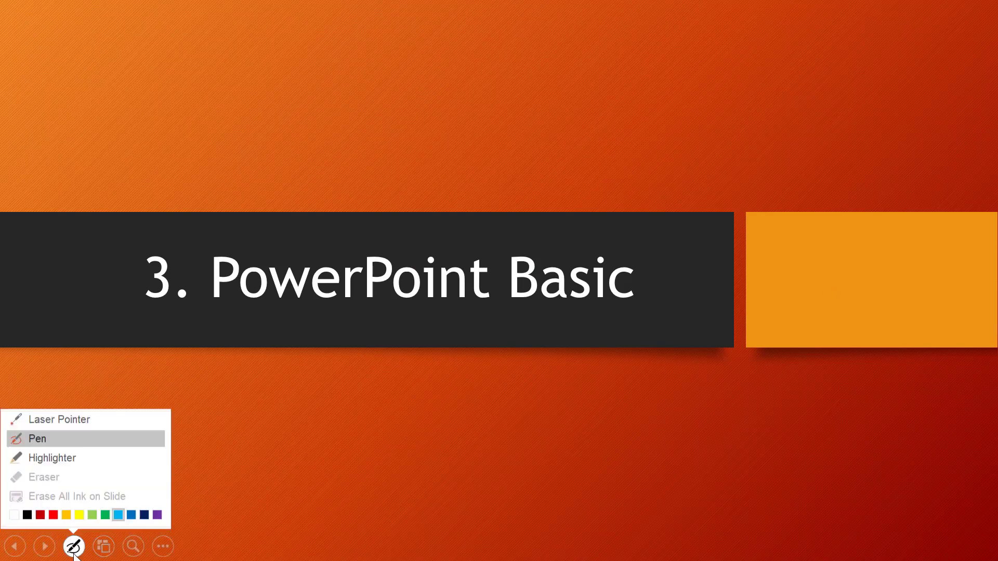
pyautogui.click(77, 422)
pyautogui.click(67, 546)
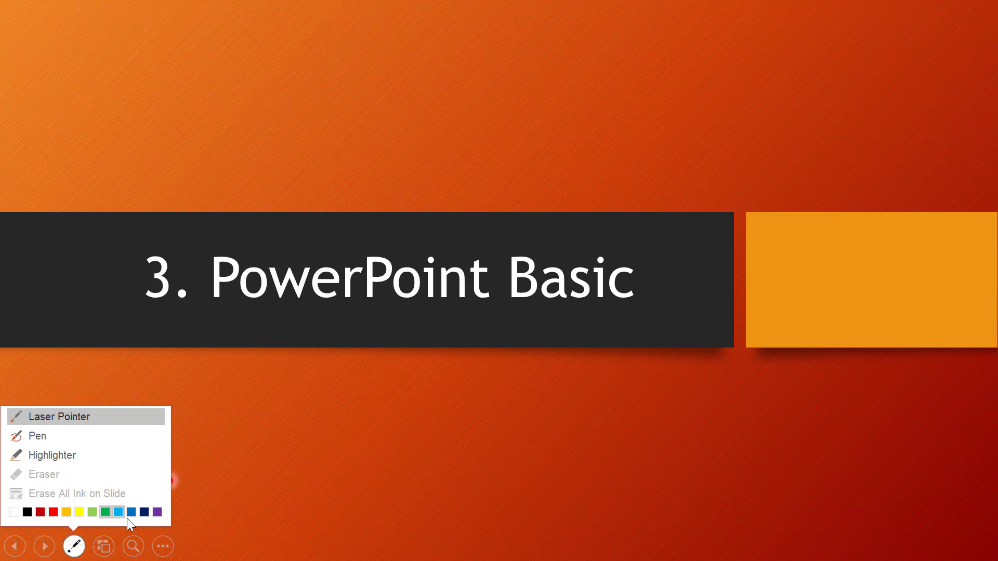
# Switch to the pen with a new ink colour and draw a heart, a letter A and a checkmark
pyautogui.click(144, 514)
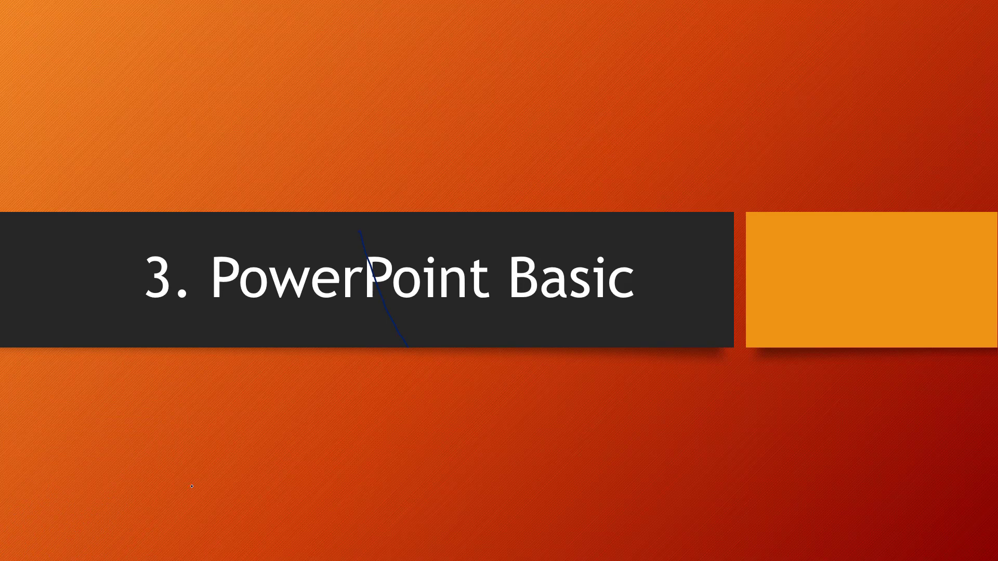
pyautogui.click(74, 546)
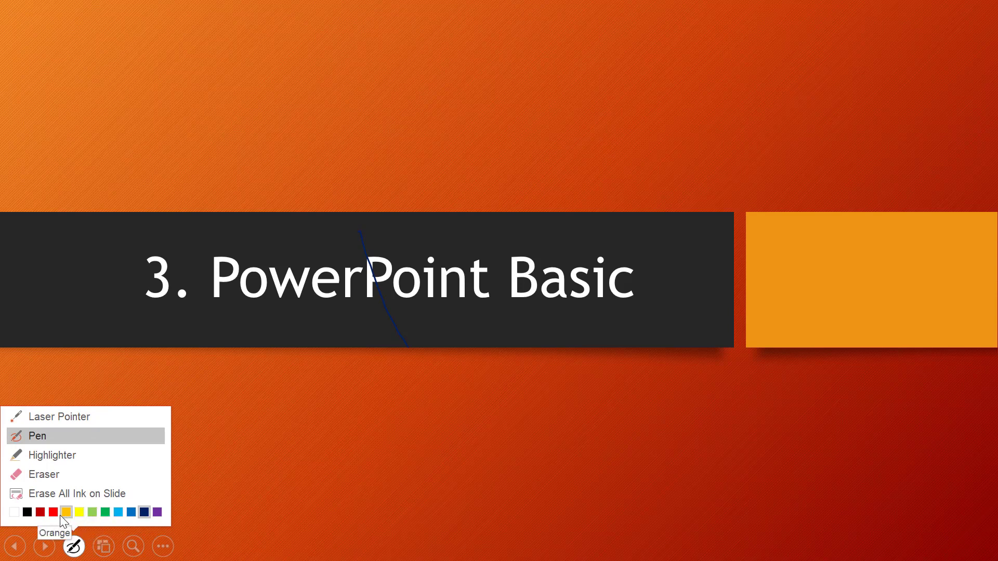
pyautogui.click(114, 511)
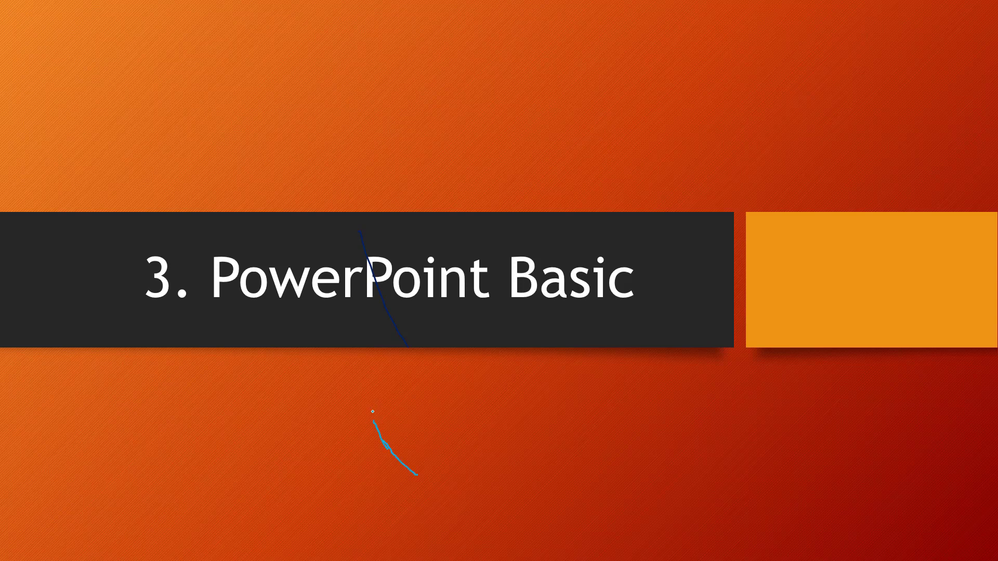
pyautogui.moveTo(372, 411)
pyautogui.mouseDown()
pyautogui.moveTo(524, 489)
pyautogui.moveTo(445, 488)
pyautogui.mouseUp()
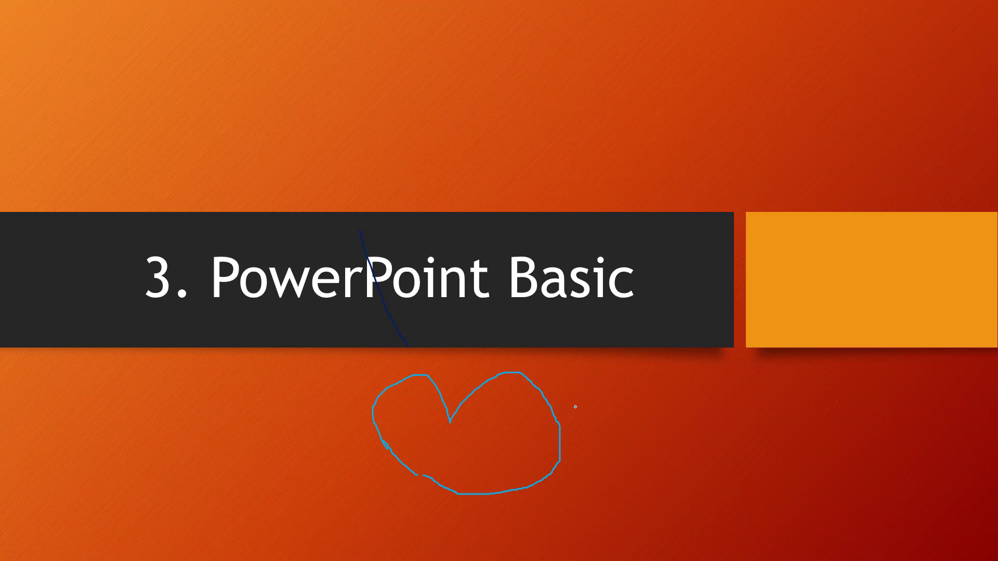
pyautogui.moveTo(673, 492)
pyautogui.mouseDown()
pyautogui.moveTo(676, 382)
pyautogui.moveTo(718, 426)
pyautogui.moveTo(747, 490)
pyautogui.mouseUp()
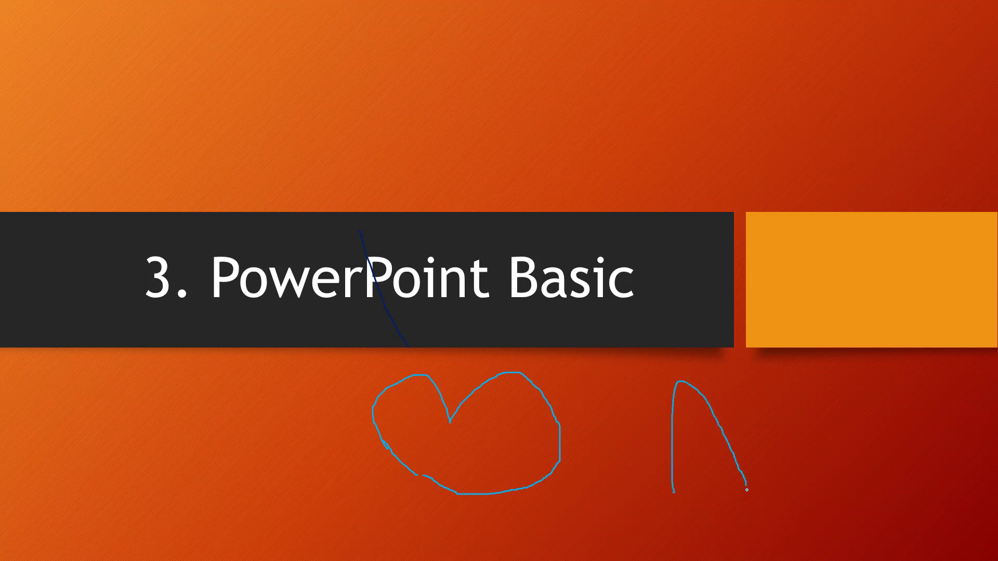
pyautogui.moveTo(680, 455); pyautogui.dragTo(725, 453)
pyautogui.moveTo(663, 286)
pyautogui.mouseDown()
pyautogui.moveTo(691, 330)
pyautogui.moveTo(742, 225)
pyautogui.mouseUp()
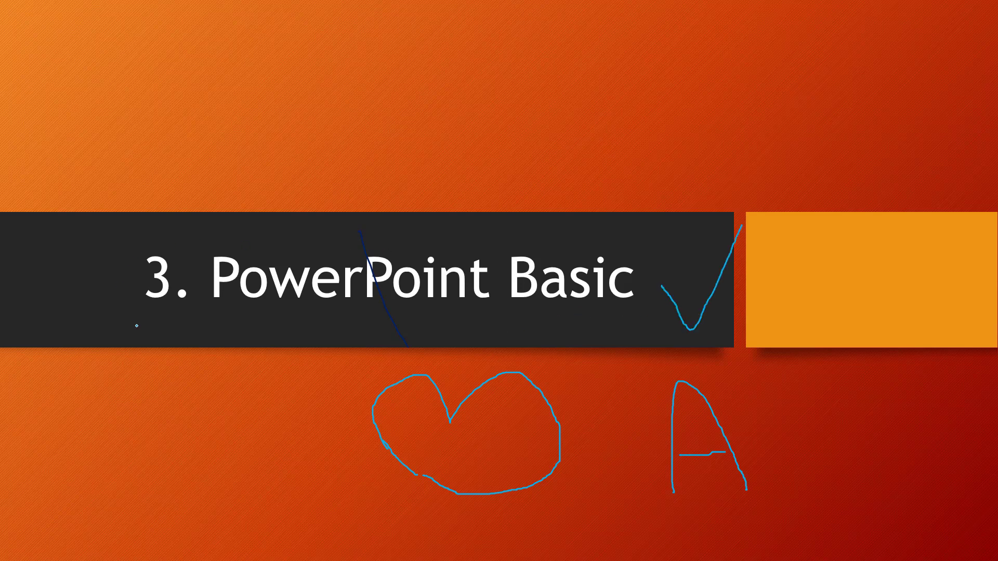
# On slide 4, ink a checkmark by the title and a box below it, then choose Highlighter
pyautogui.press('Right')
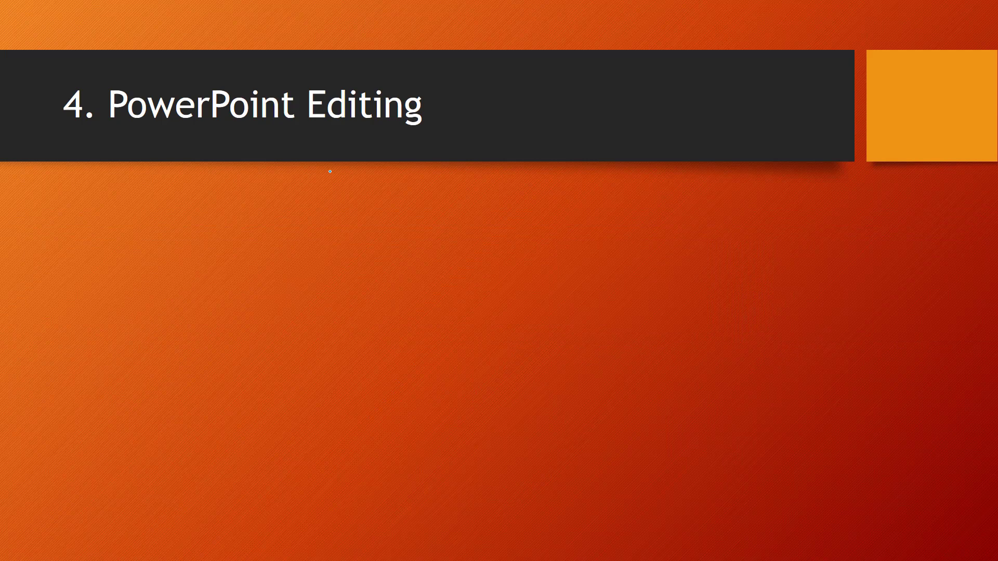
pyautogui.moveTo(459, 102); pyautogui.dragTo(516, 73)
pyautogui.moveTo(256, 213)
pyautogui.mouseDown()
pyautogui.moveTo(497, 221)
pyautogui.moveTo(524, 342)
pyautogui.mouseUp()
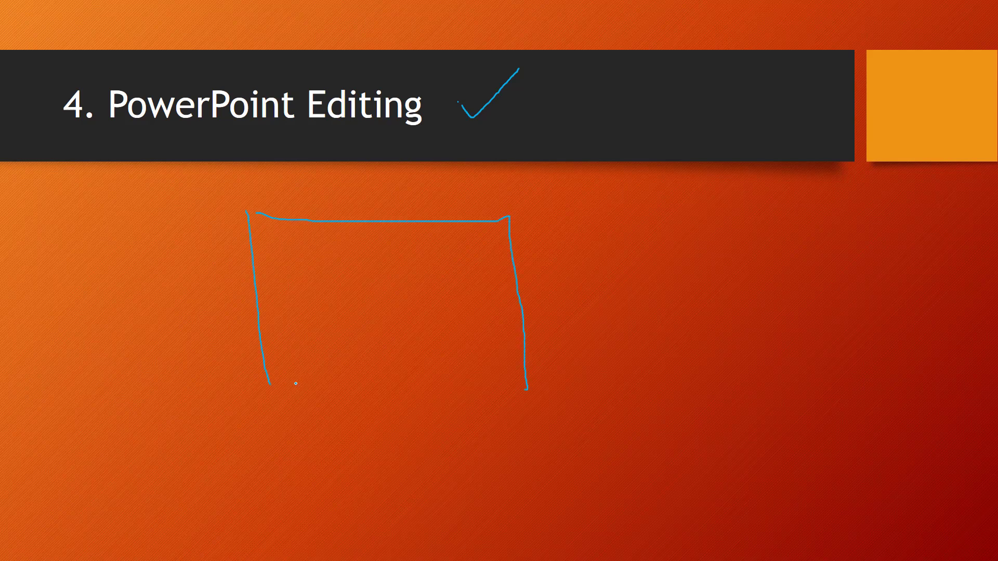
pyautogui.moveTo(293, 391); pyautogui.dragTo(498, 399)
pyautogui.click(76, 552)
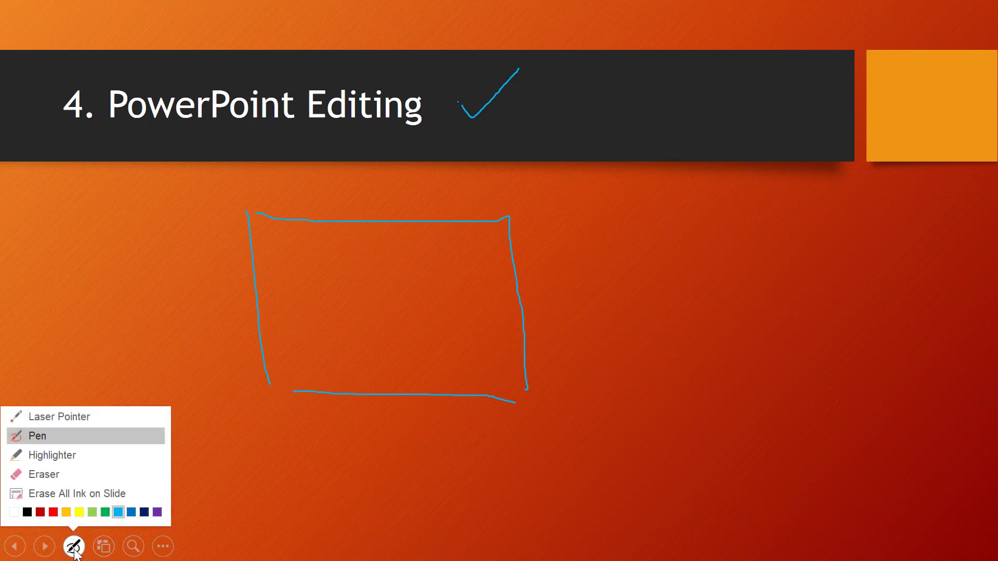
pyautogui.click(58, 457)
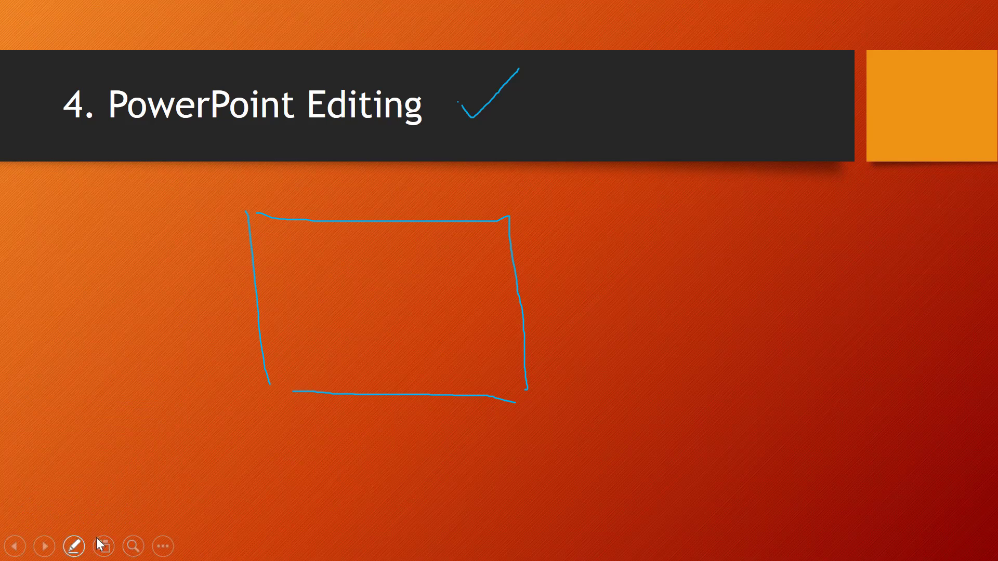
# Highlight the slide 4 title and the orange box in dark blue
pyautogui.click(74, 546)
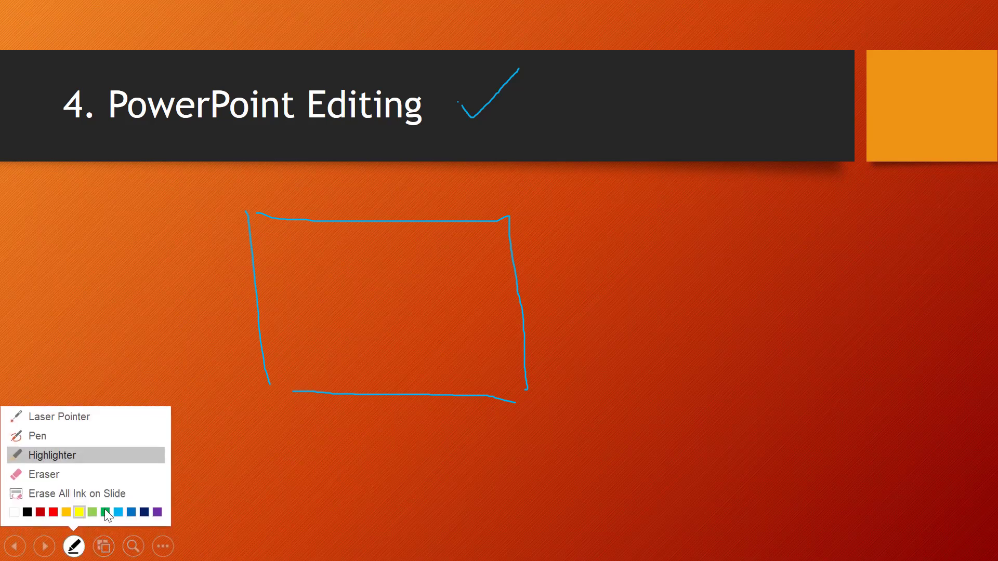
pyautogui.click(144, 513)
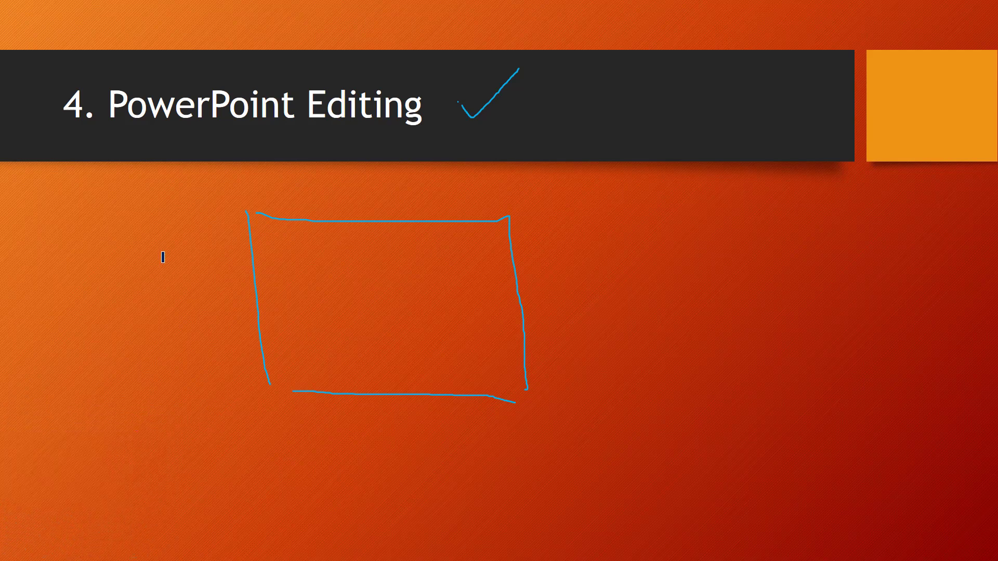
pyautogui.moveTo(108, 115); pyautogui.dragTo(418, 116)
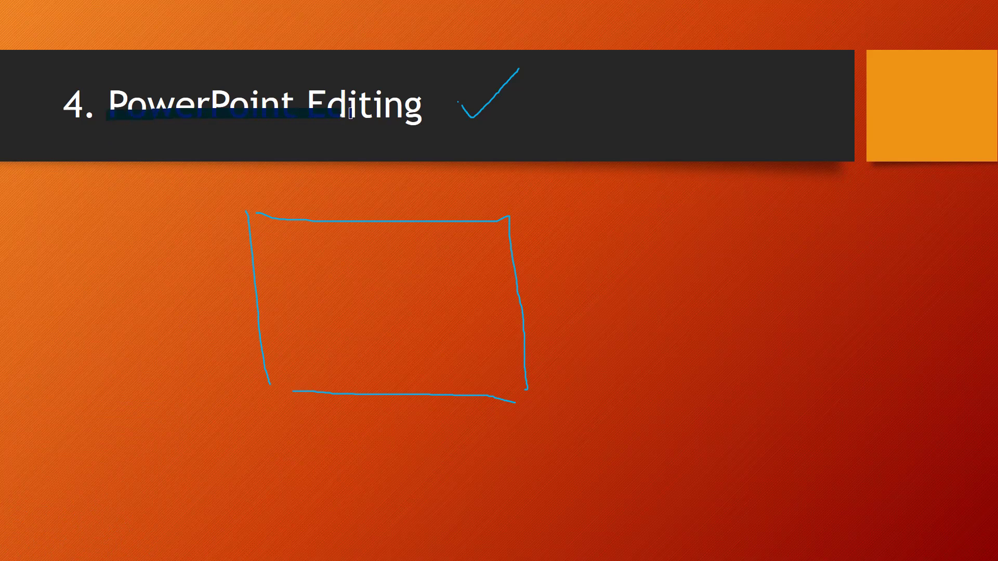
pyautogui.moveTo(874, 116); pyautogui.dragTo(988, 115)
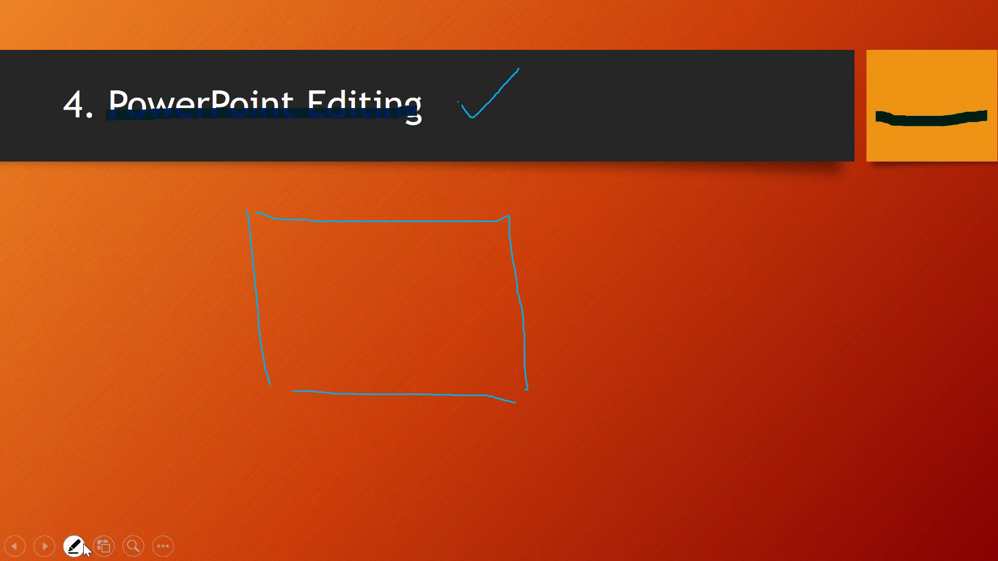
# Switch the highlighter to red and draw three strokes inside the hand-drawn box
pyautogui.click(74, 546)
pyautogui.click(55, 511)
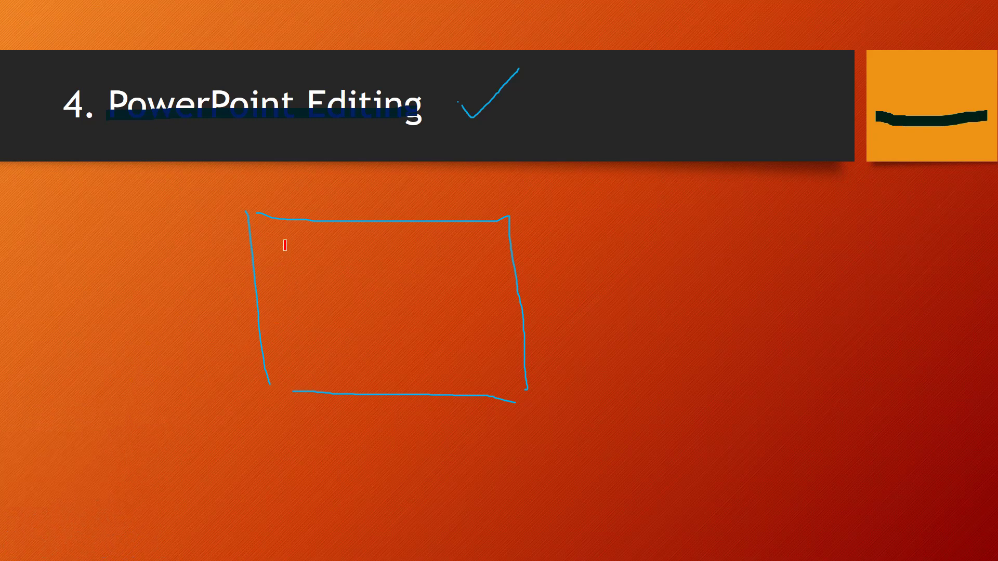
pyautogui.moveTo(263, 231); pyautogui.dragTo(465, 245)
pyautogui.moveTo(298, 281); pyautogui.dragTo(472, 300)
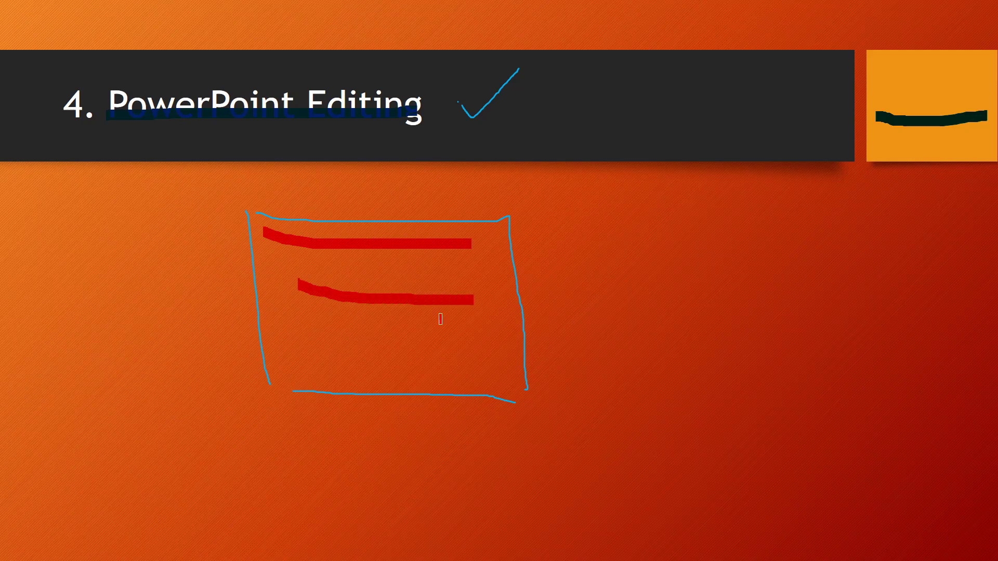
pyautogui.moveTo(321, 358); pyautogui.dragTo(447, 356)
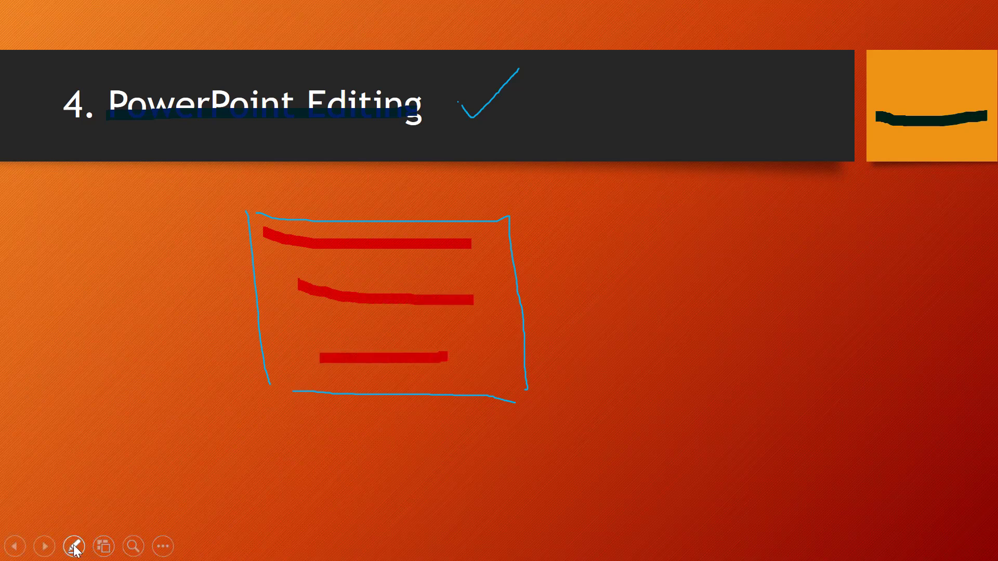
pyautogui.click(74, 546)
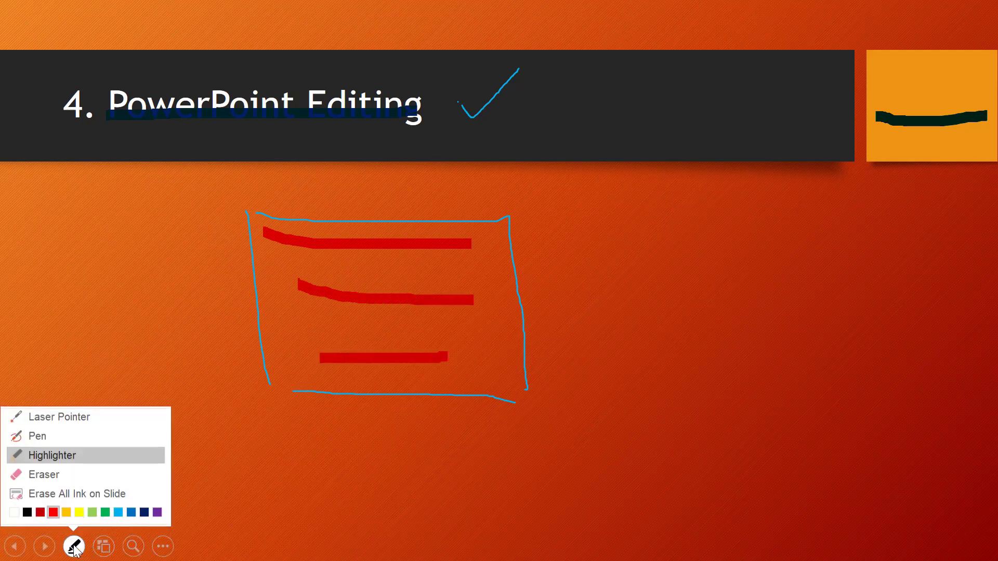
# Rub out the red strokes and blue box edges on slide 4, then erase all its ink
pyautogui.click(73, 475)
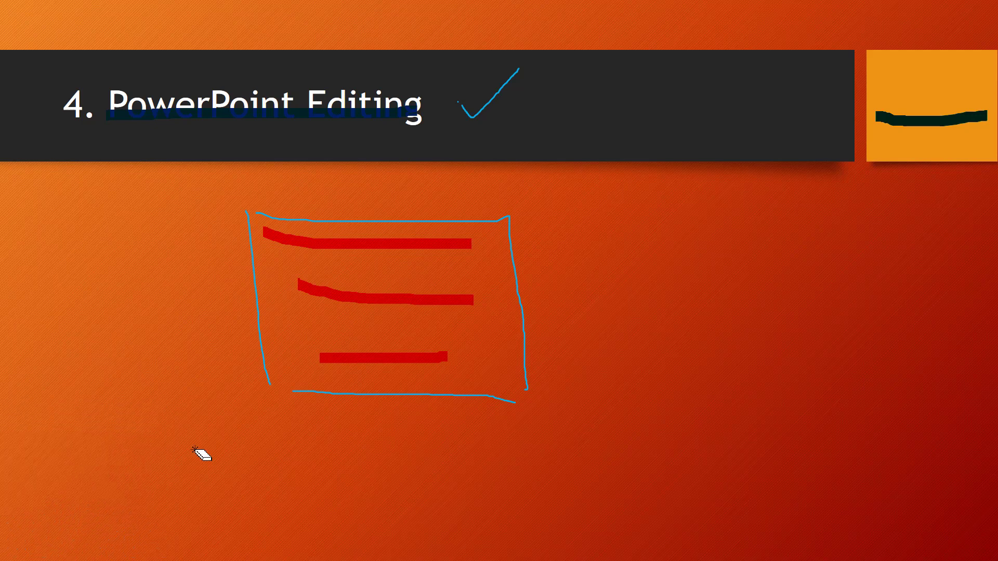
pyautogui.moveTo(429, 394); pyautogui.dragTo(424, 424)
pyautogui.moveTo(404, 350); pyautogui.dragTo(408, 291)
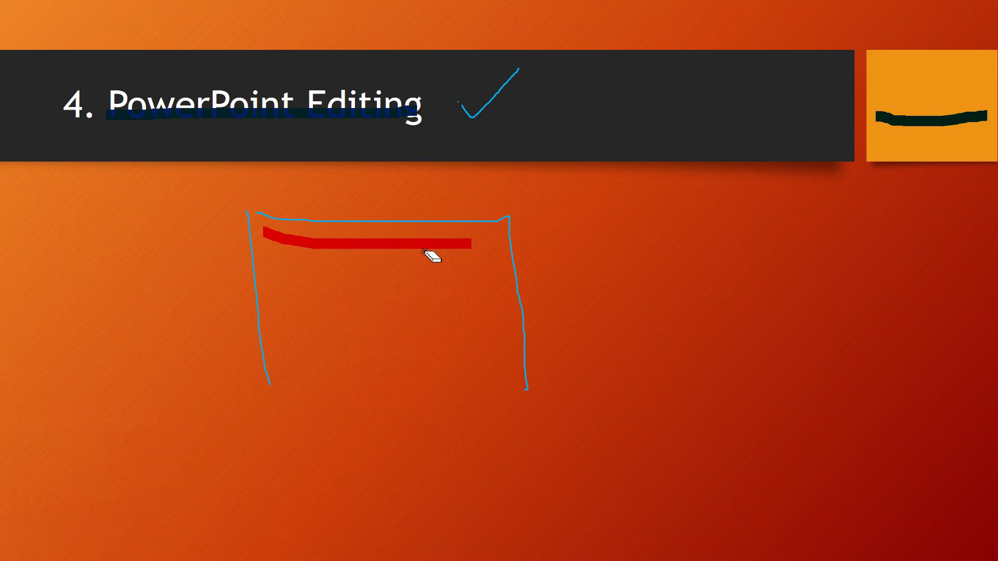
pyautogui.moveTo(426, 251)
pyautogui.mouseDown()
pyautogui.moveTo(526, 294)
pyautogui.moveTo(507, 368)
pyautogui.mouseUp()
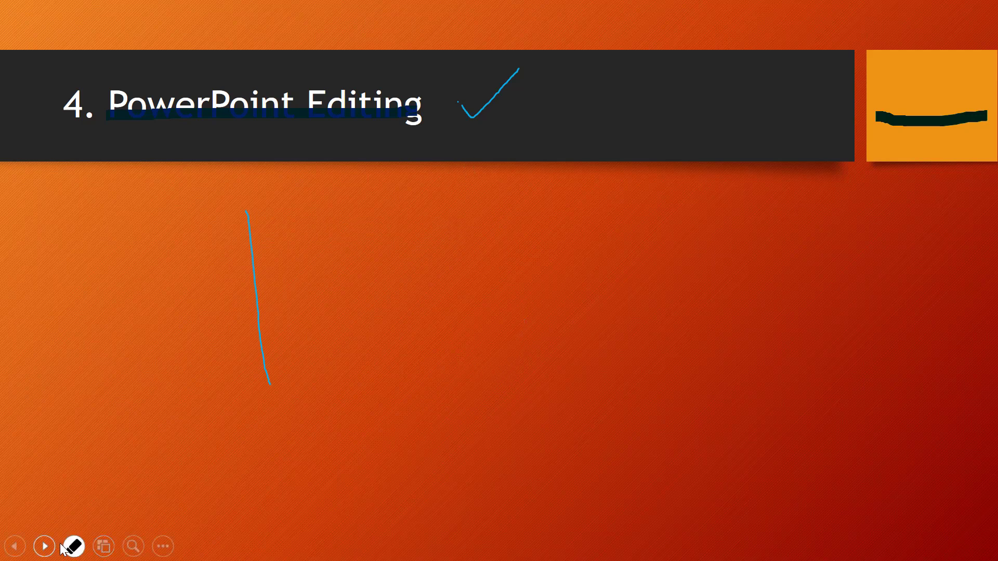
pyautogui.click(73, 547)
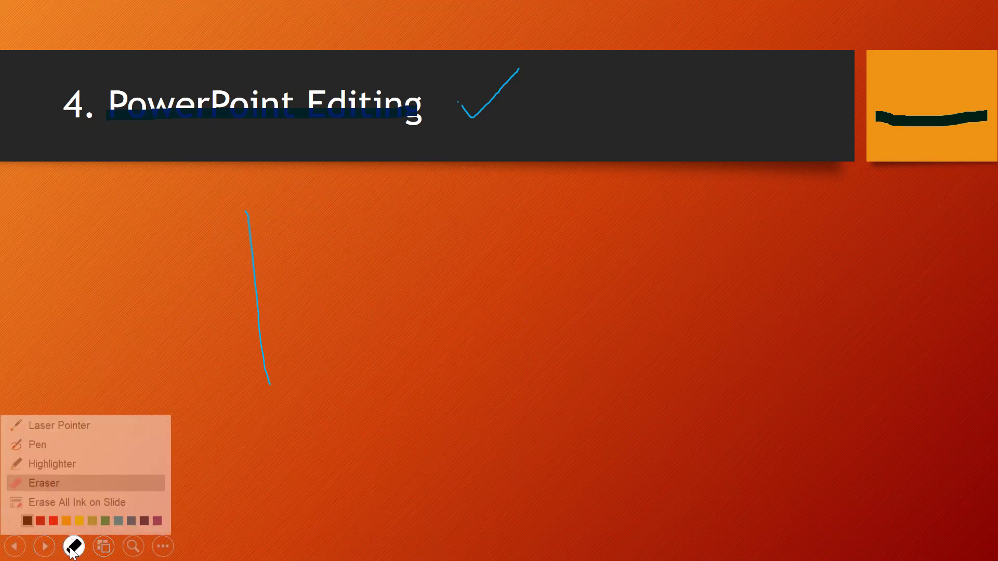
pyautogui.click(83, 495)
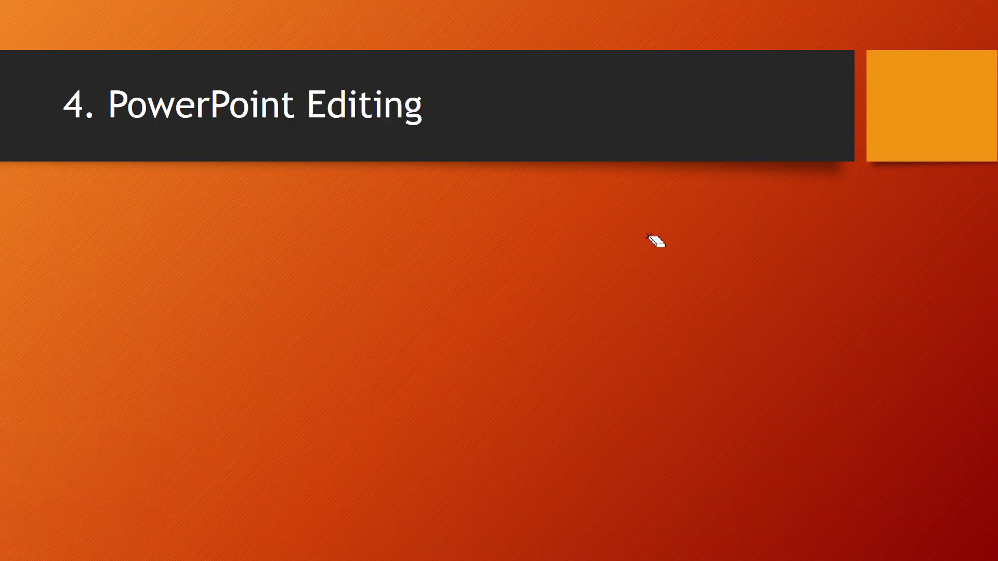
# Return to slide 3, erase all its ink, and switch back to the Laser Pointer
pyautogui.press('Left')
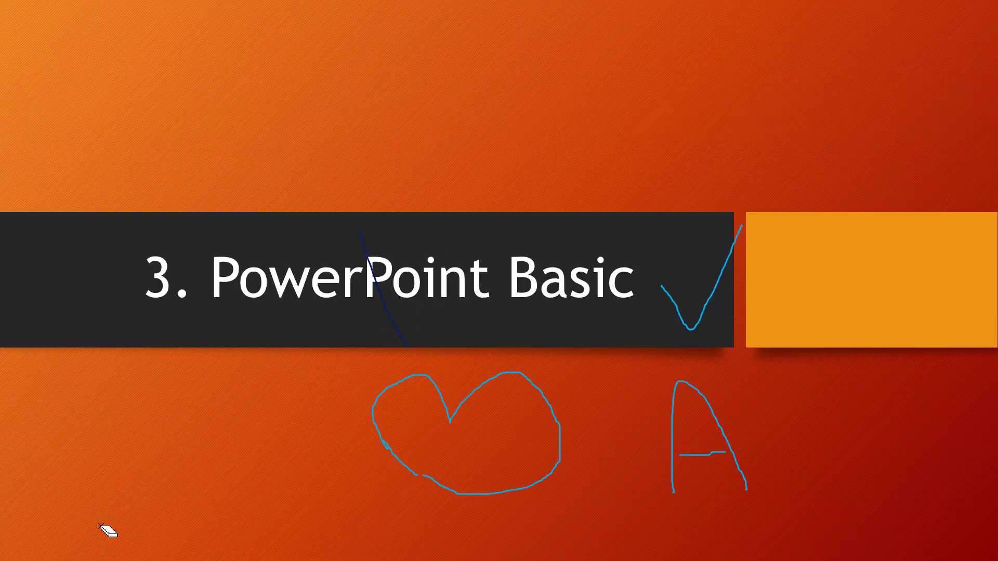
pyautogui.click(74, 546)
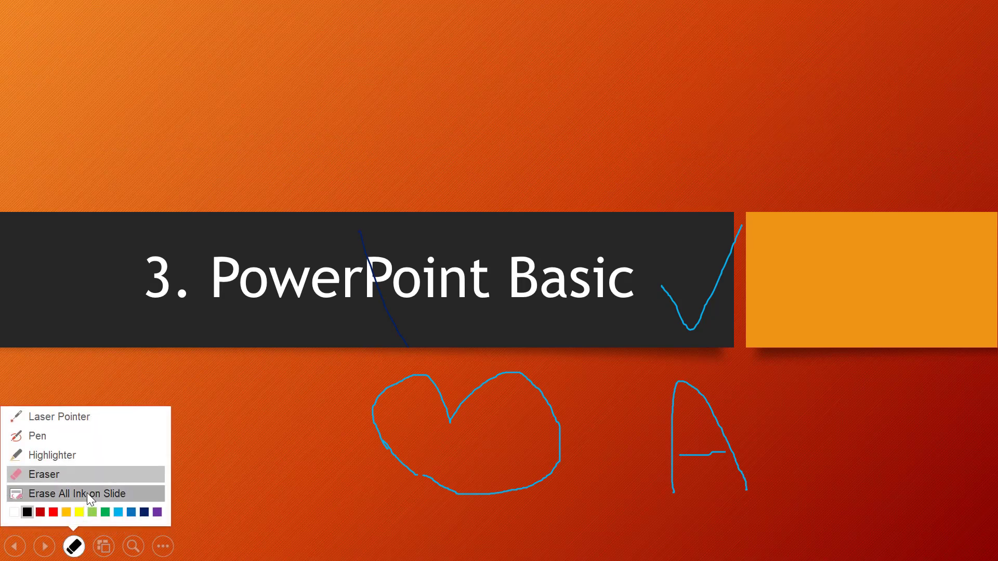
pyautogui.click(89, 496)
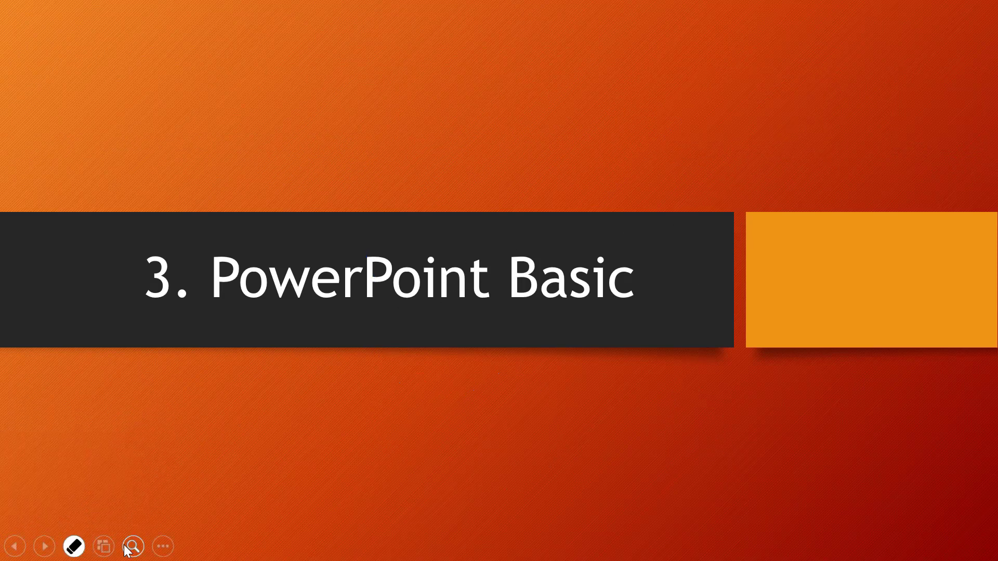
pyautogui.click(74, 546)
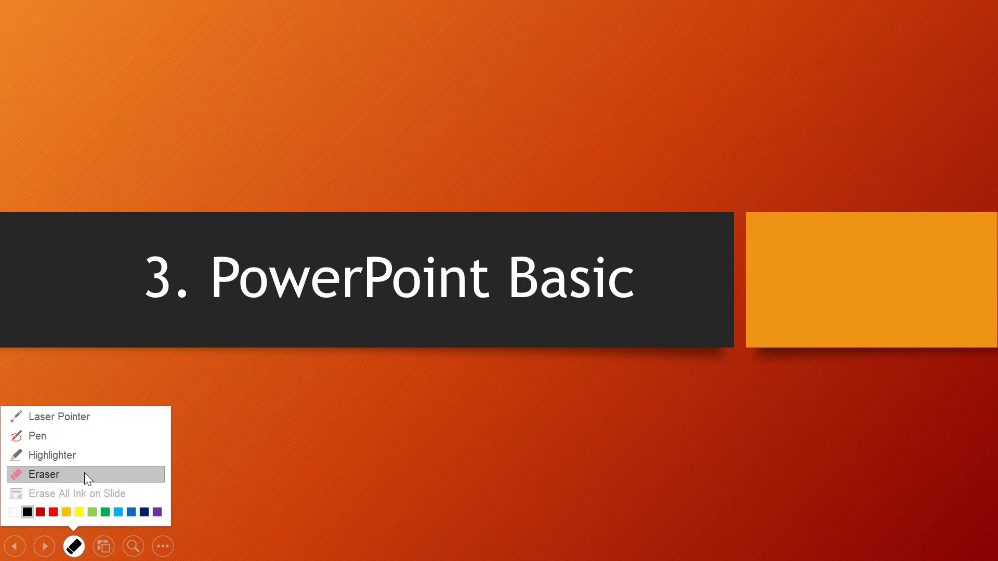
pyautogui.click(107, 418)
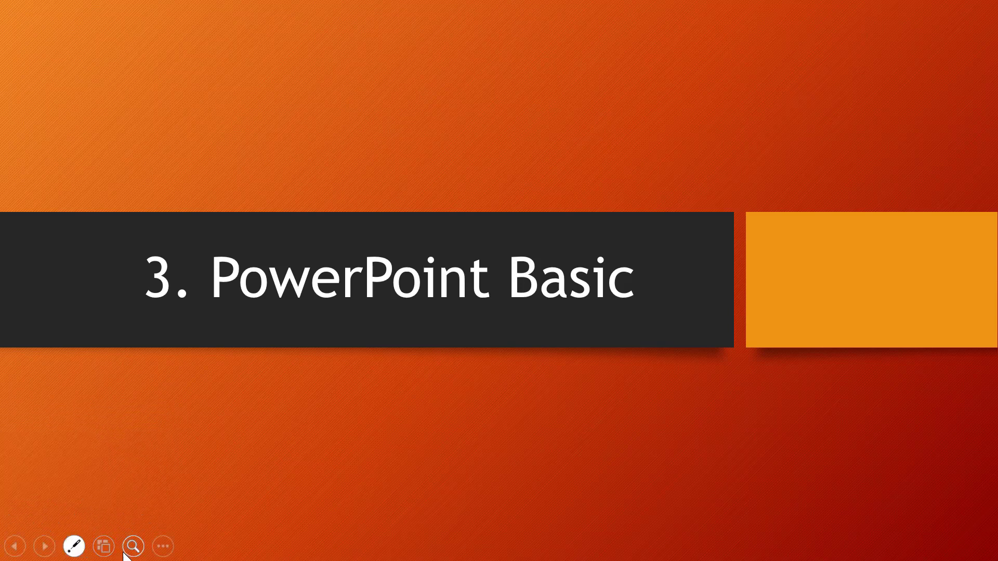
pyautogui.click(103, 546)
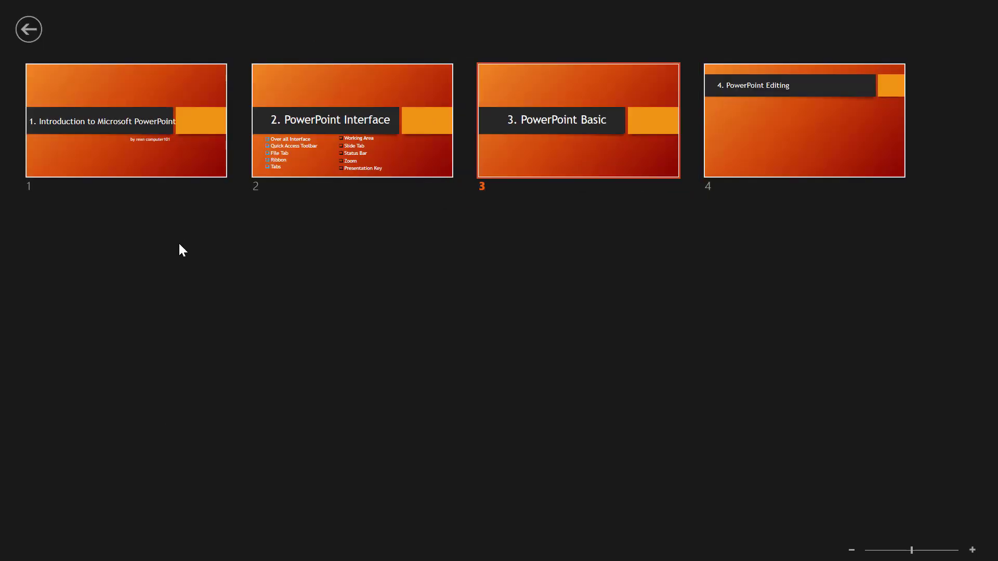
pyautogui.click(971, 550)
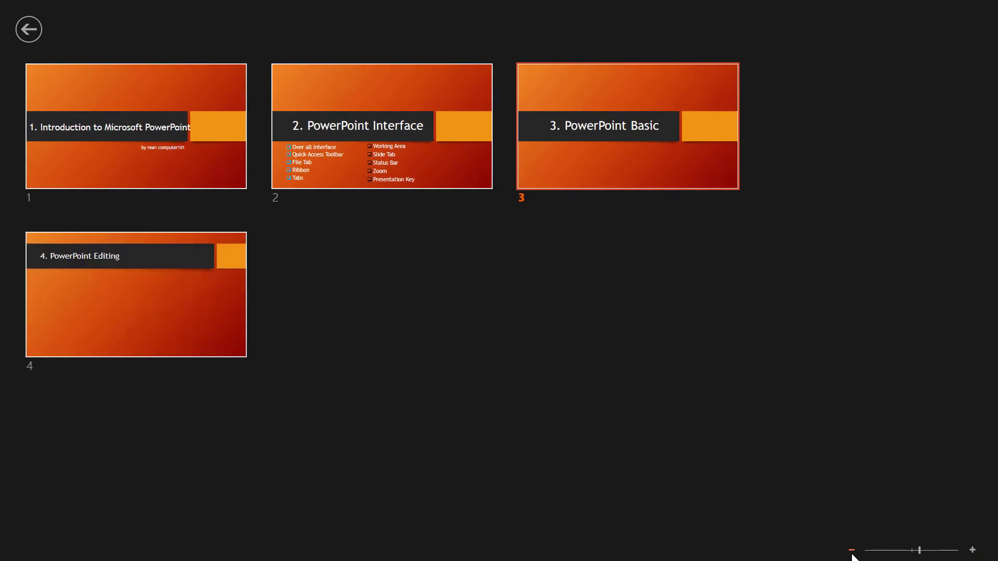
pyautogui.click(852, 554)
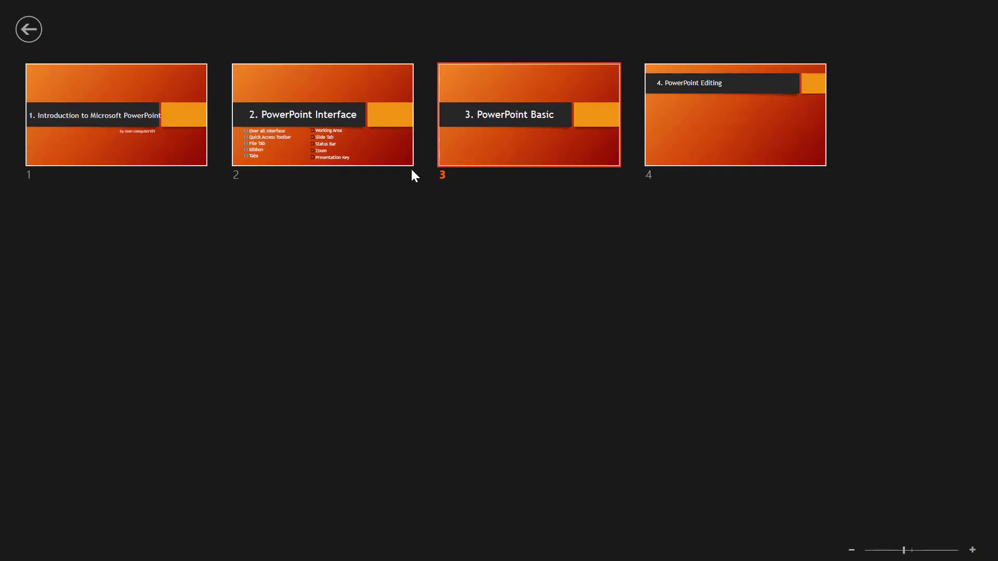
pyautogui.click(29, 29)
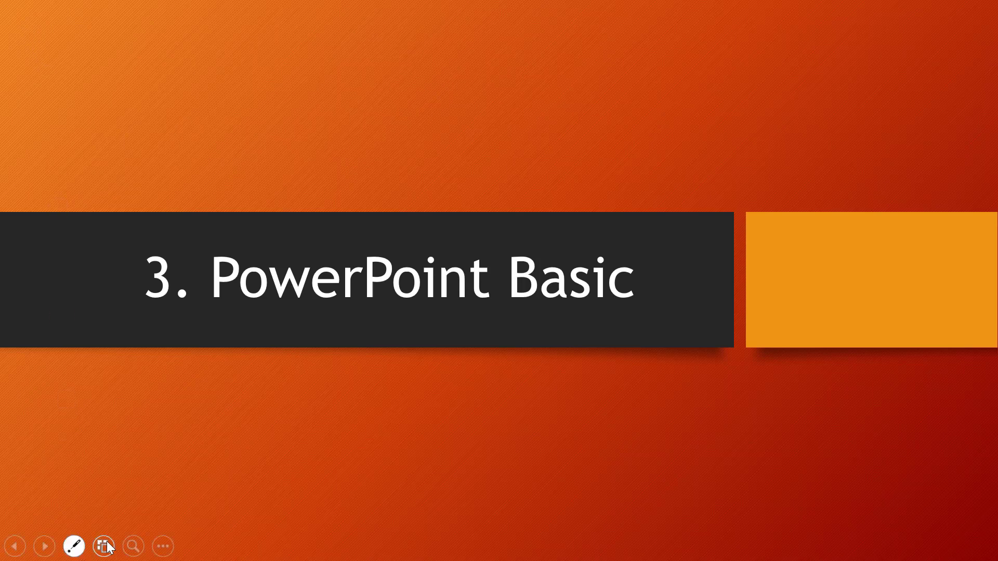
# Magnify the slide 3 title, pan toward 'Basic' and the orange box, then zoom out
pyautogui.click(134, 546)
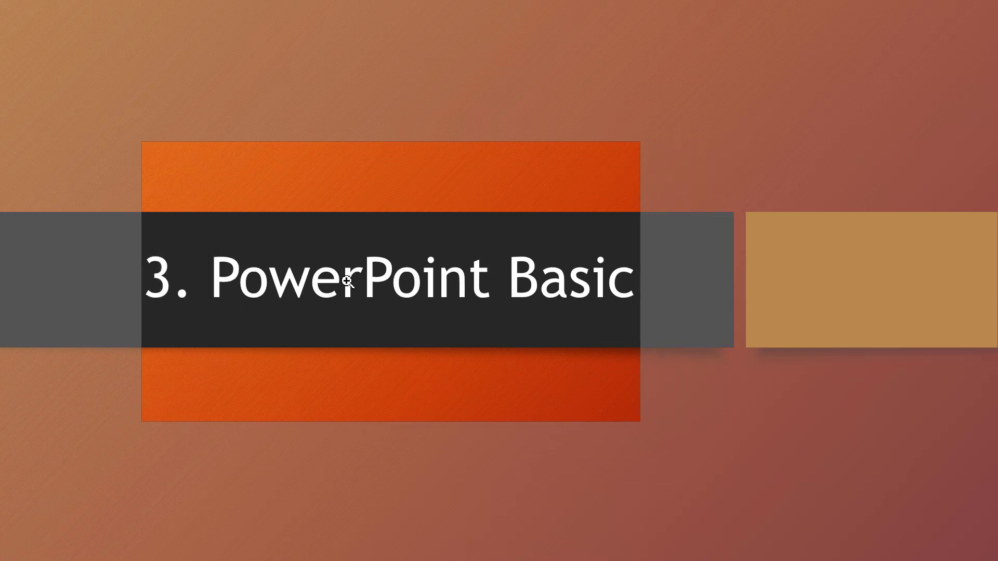
pyautogui.click(319, 281)
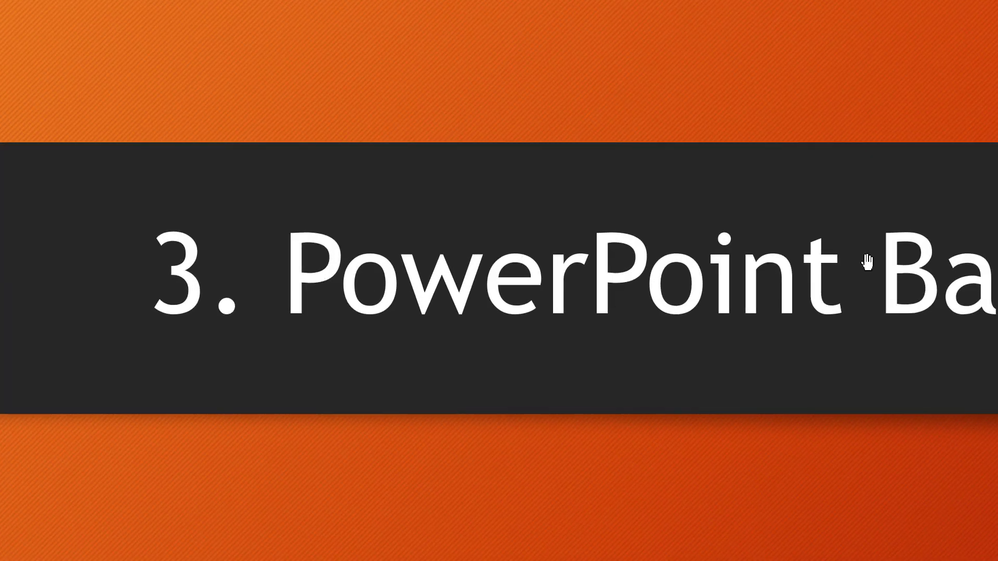
pyautogui.moveTo(864, 272); pyautogui.dragTo(291, 348)
pyautogui.moveTo(775, 340); pyautogui.dragTo(535, 364)
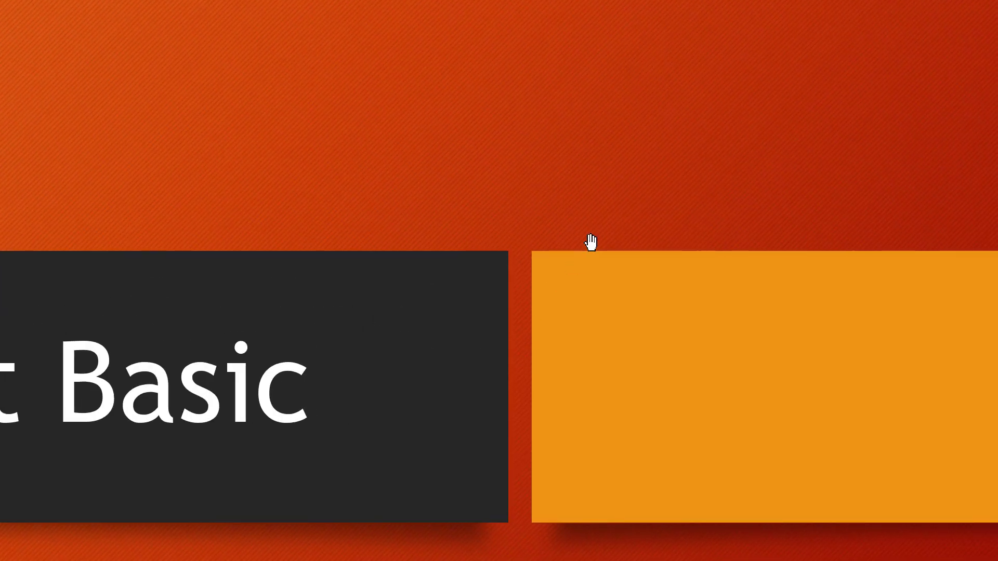
pyautogui.moveTo(101, 350); pyautogui.dragTo(564, 325)
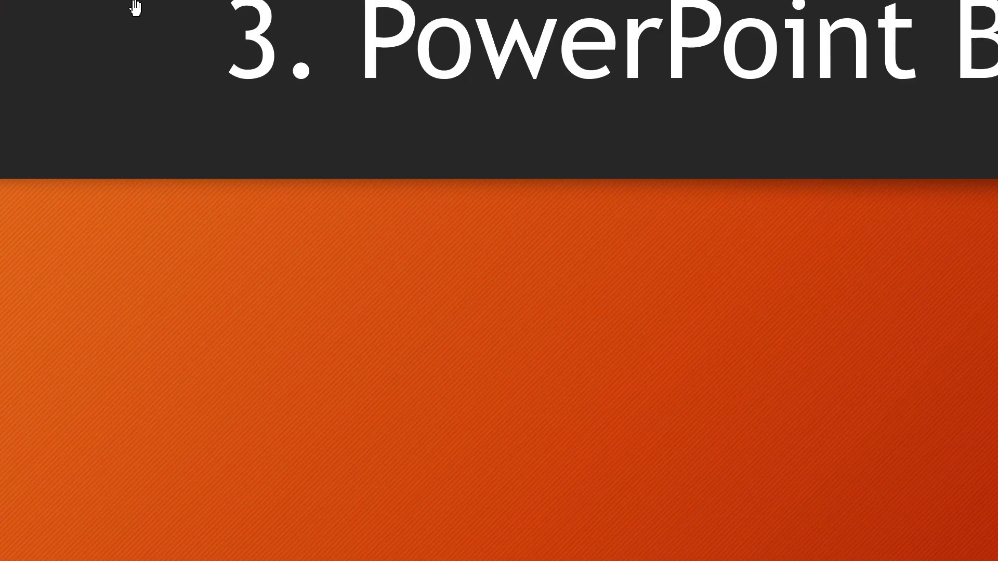
pyautogui.press('Escape')
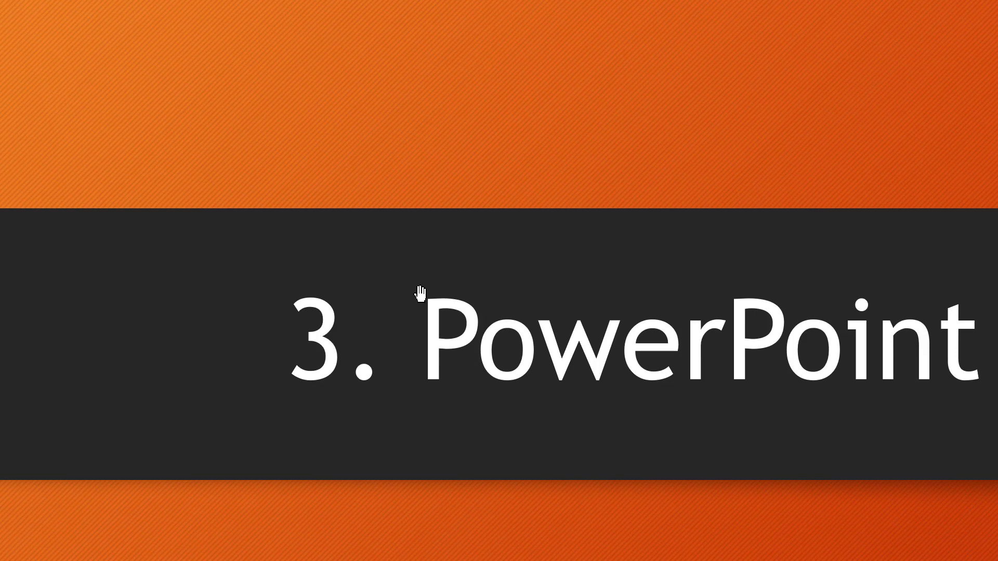
pyautogui.click(417, 289)
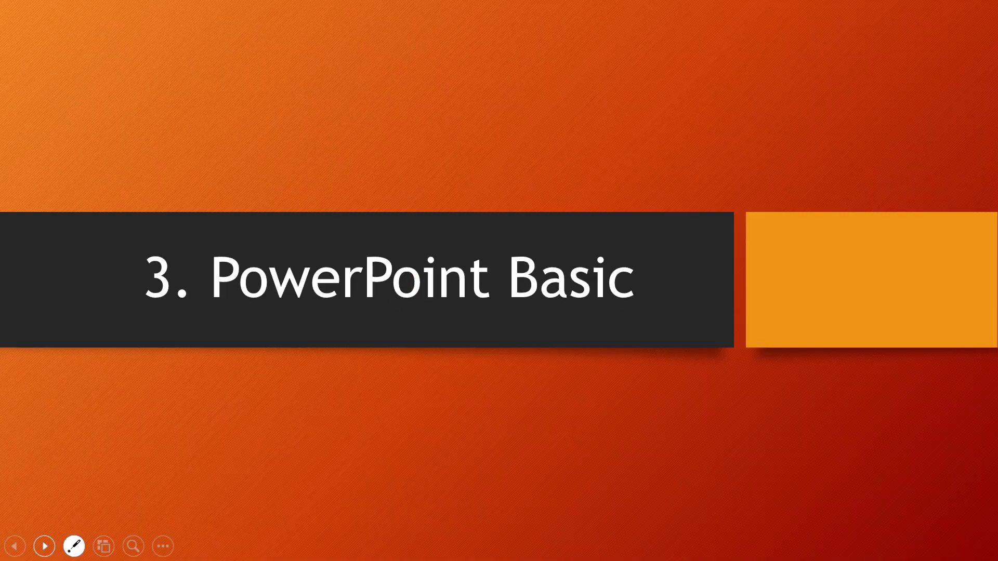
# Zoom in on the right end of the title, then back out to the full slide
pyautogui.click(133, 547)
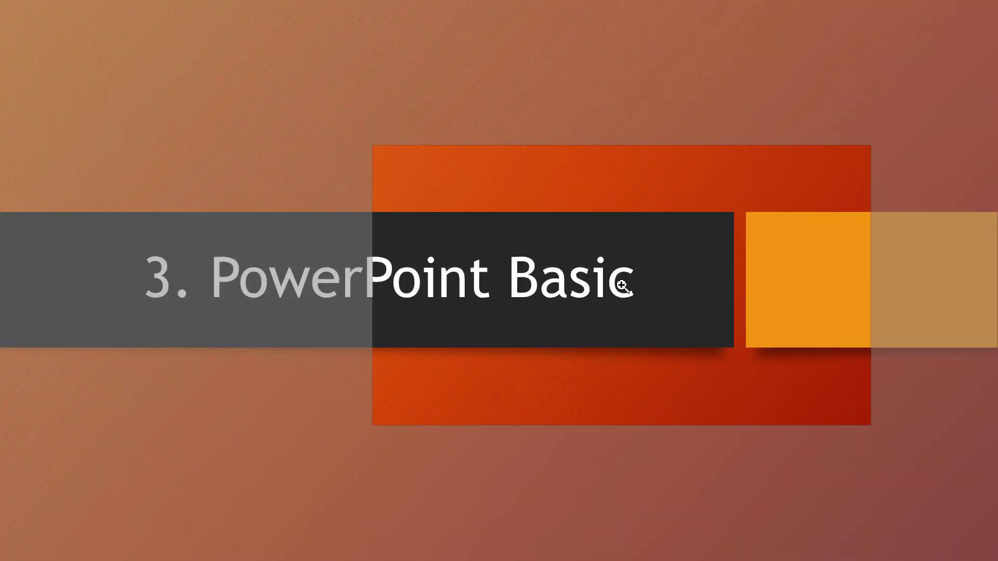
pyautogui.click(624, 284)
pyautogui.click(635, 284)
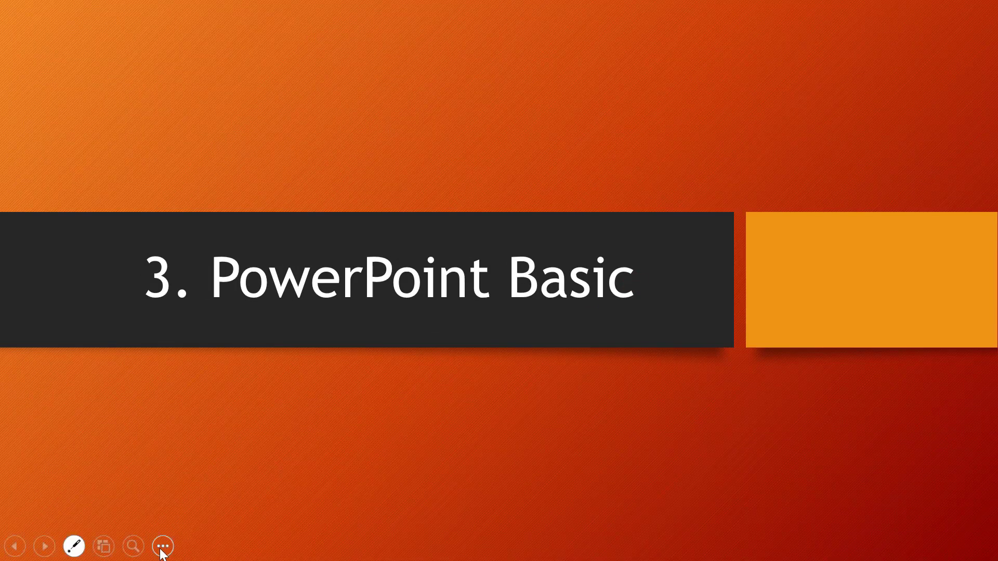
# Show the Windows taskbar over the slide show, hide it again, and reopen the show options
pyautogui.click(163, 546)
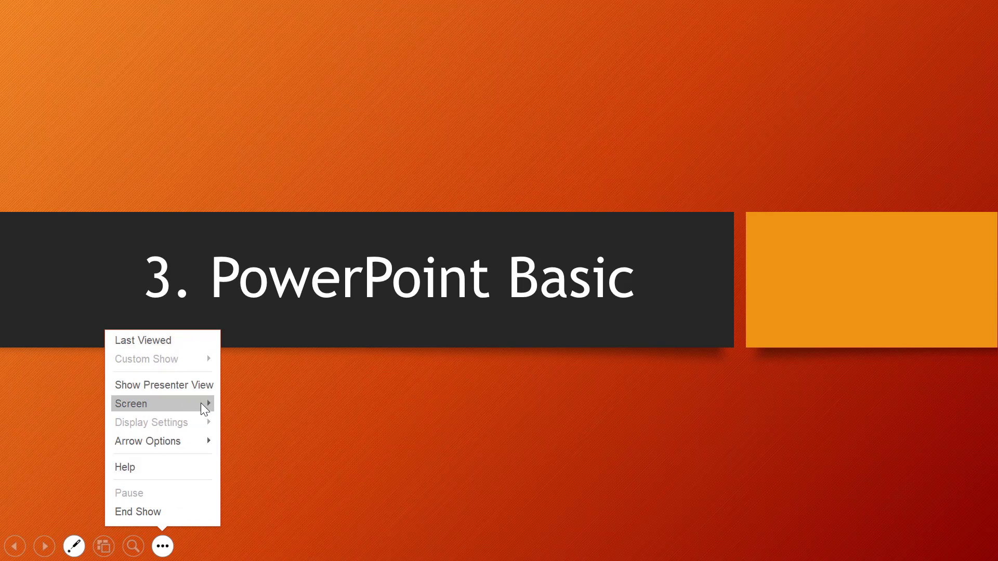
pyautogui.moveTo(130, 404)
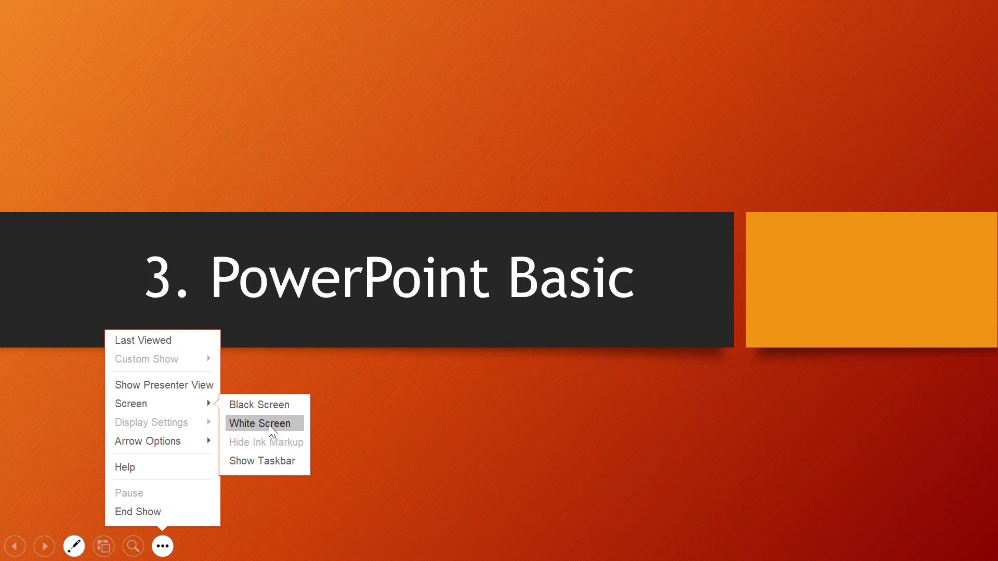
pyautogui.click(270, 461)
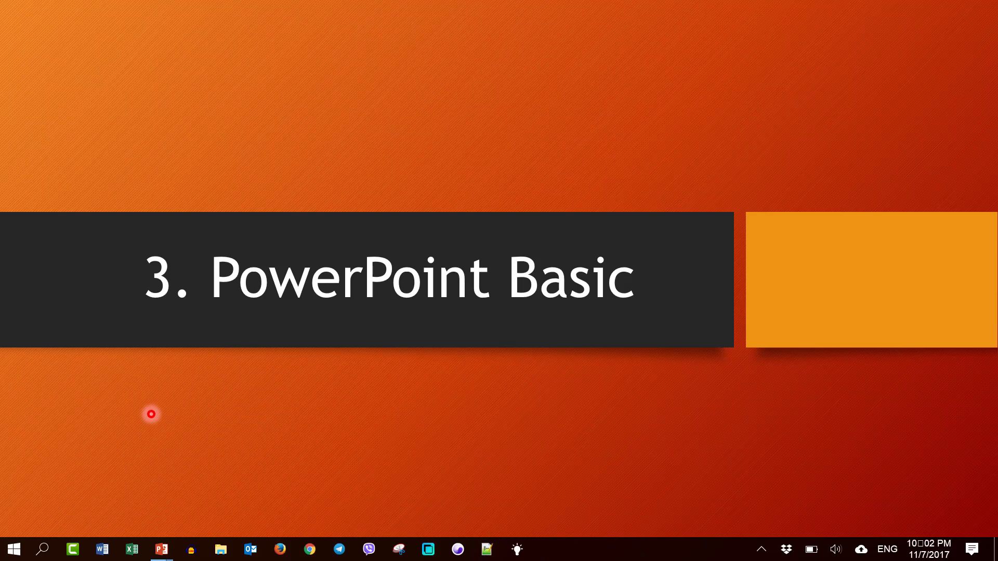
pyautogui.click(168, 387)
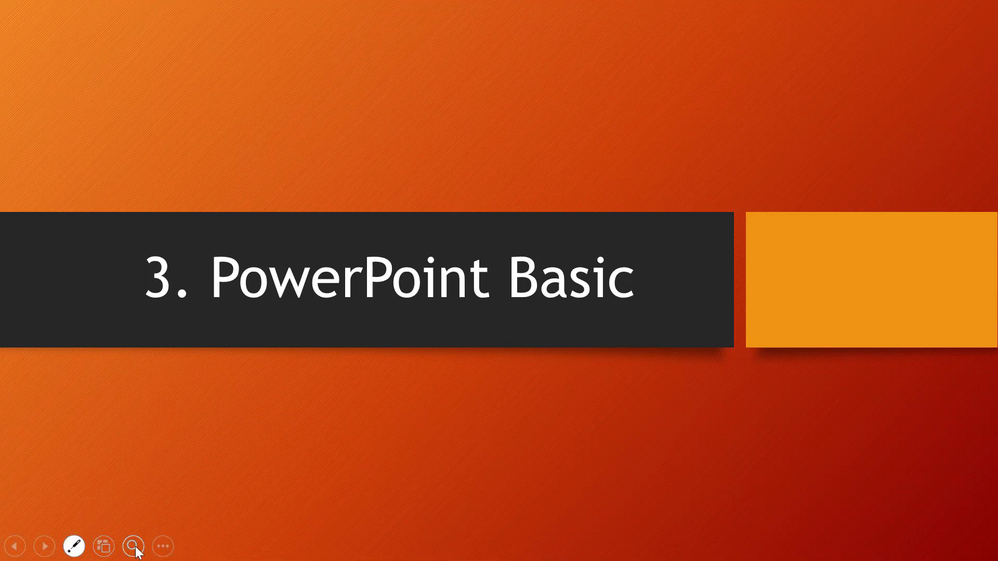
pyautogui.click(162, 547)
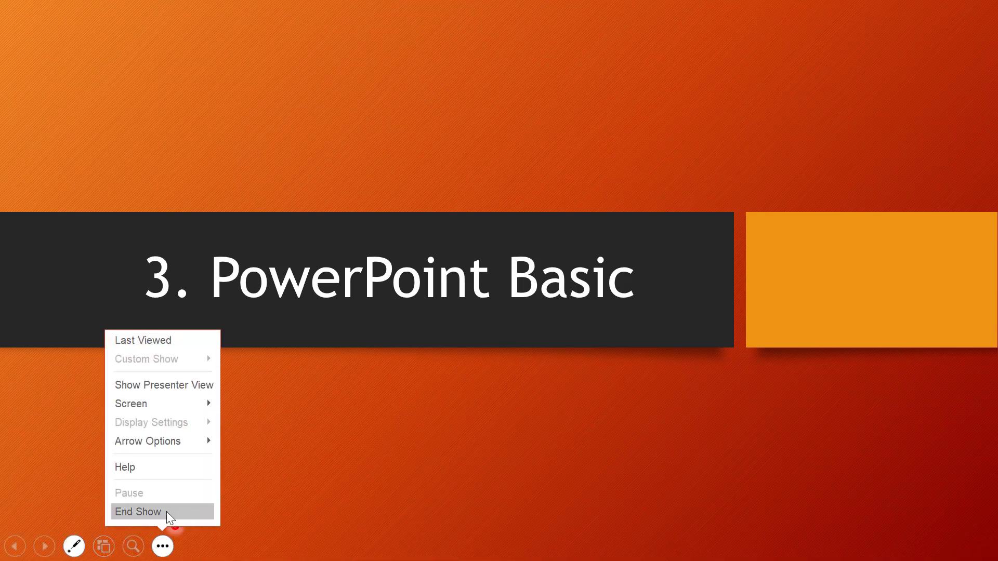
# End the show and post the comment 'this is video 3' on slide 3
pyautogui.click(166, 511)
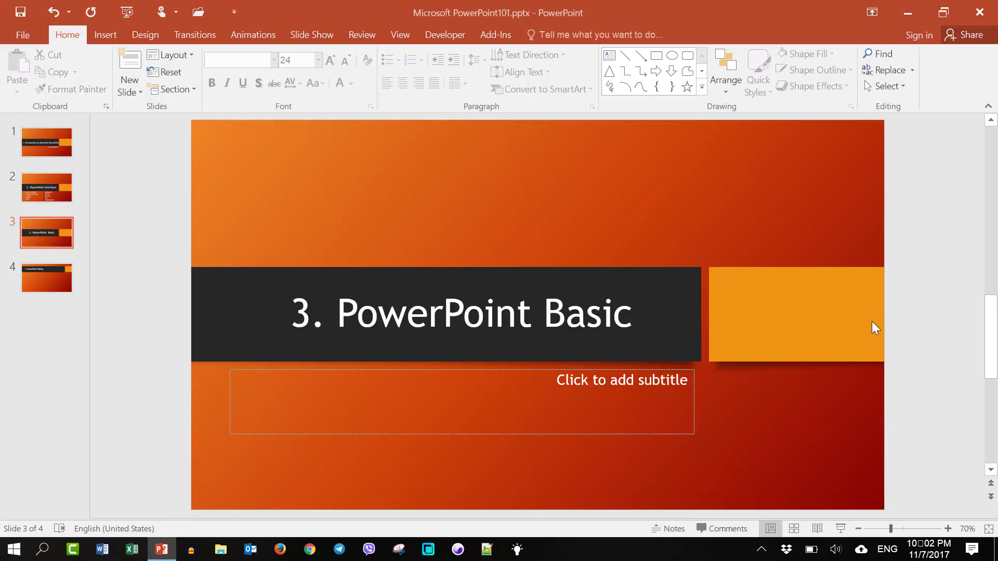
pyautogui.click(731, 529)
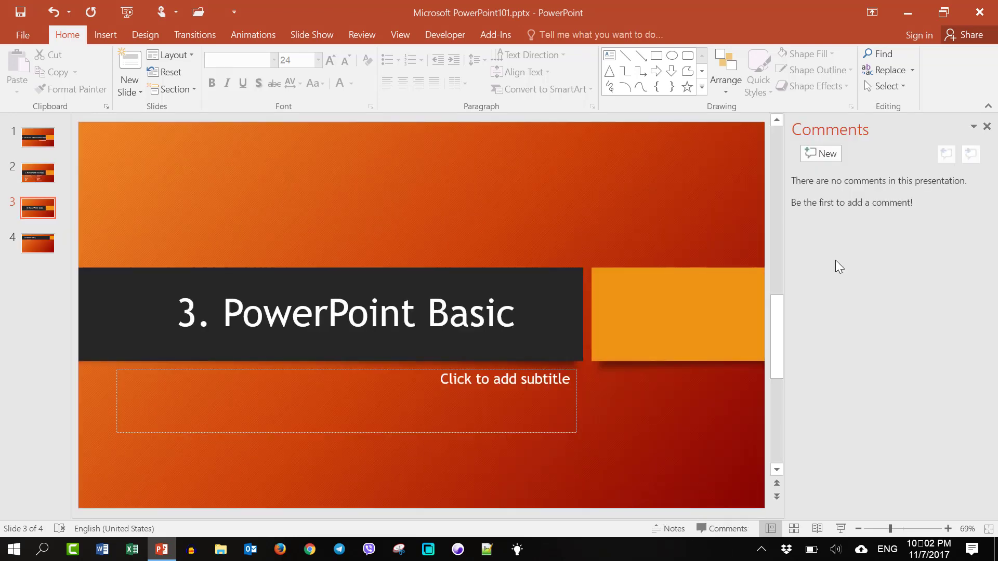
pyautogui.click(820, 154)
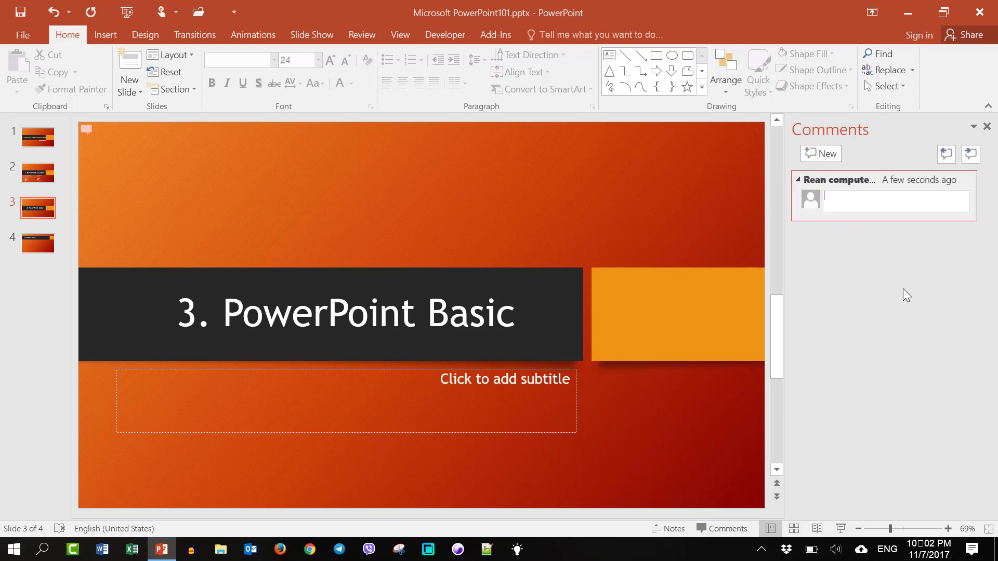
pyautogui.write('this is ')
pyautogui.write('vide')
pyautogui.write('o 3')
pyautogui.click(970, 320)
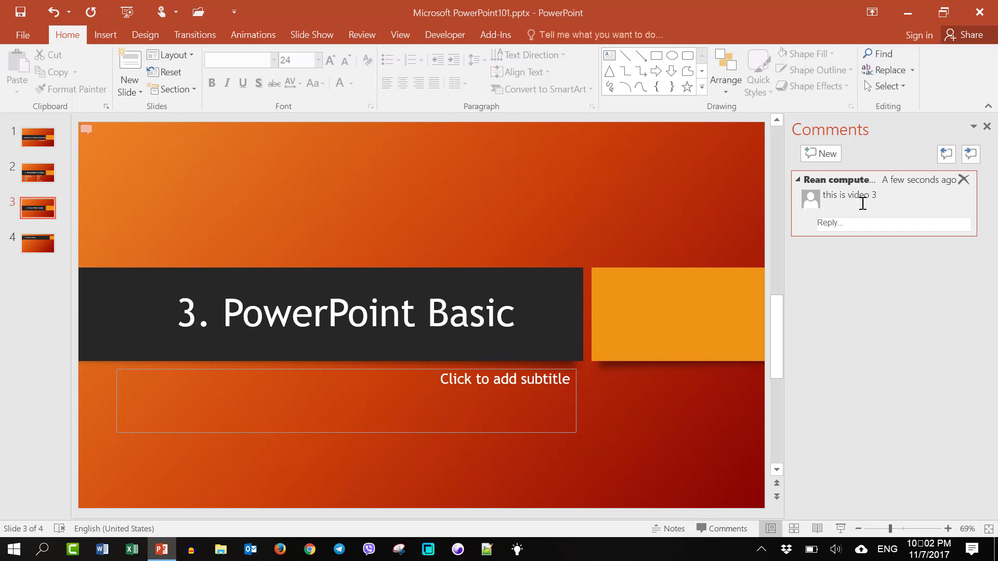
# Reply 'thank' to the comment
pyautogui.click(875, 222)
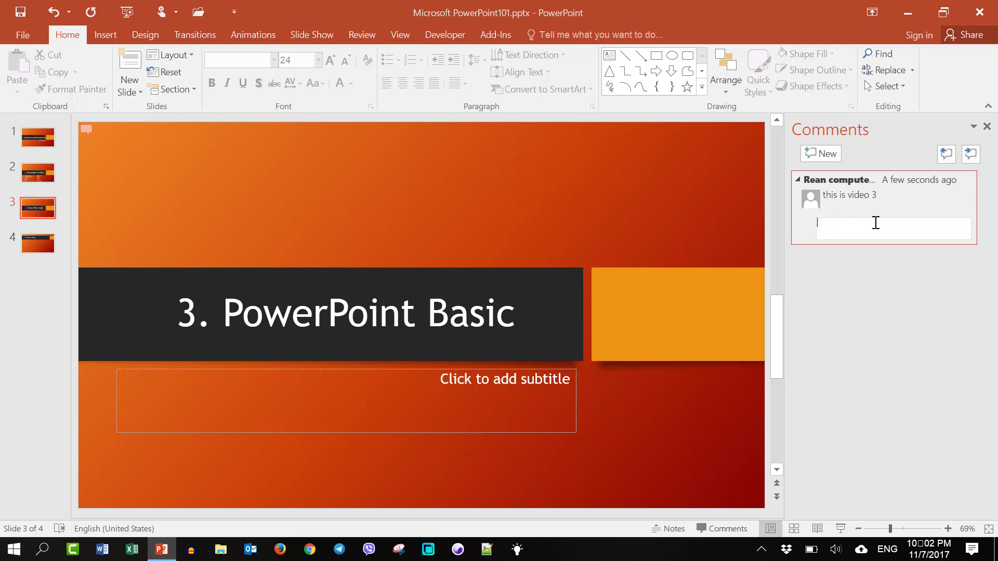
pyautogui.write('tha')
pyautogui.write('nk')
pyautogui.press('Return')
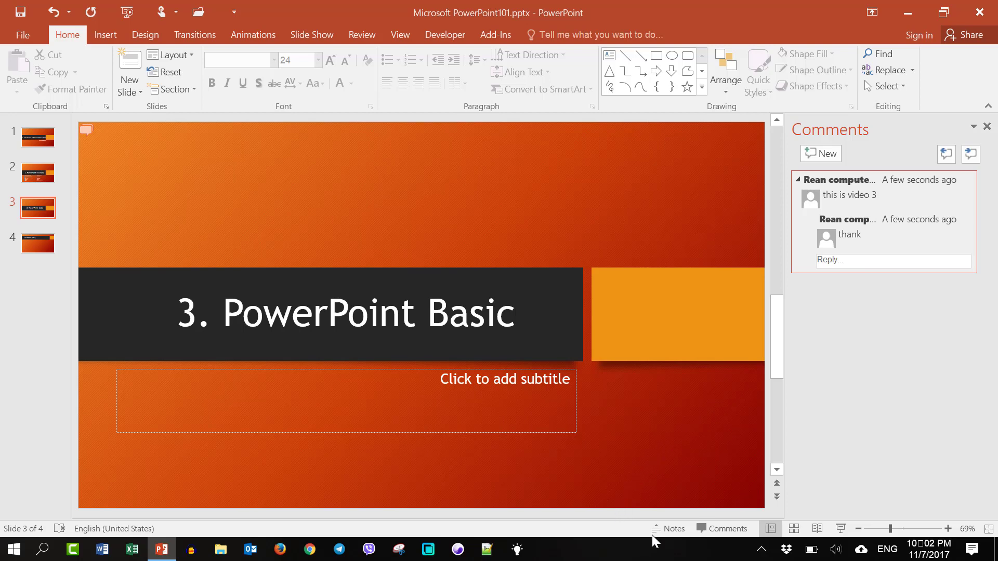
# Enlarge the notes pane and enter the bulleted speaker note 'Environment' under slide 3
pyautogui.click(666, 529)
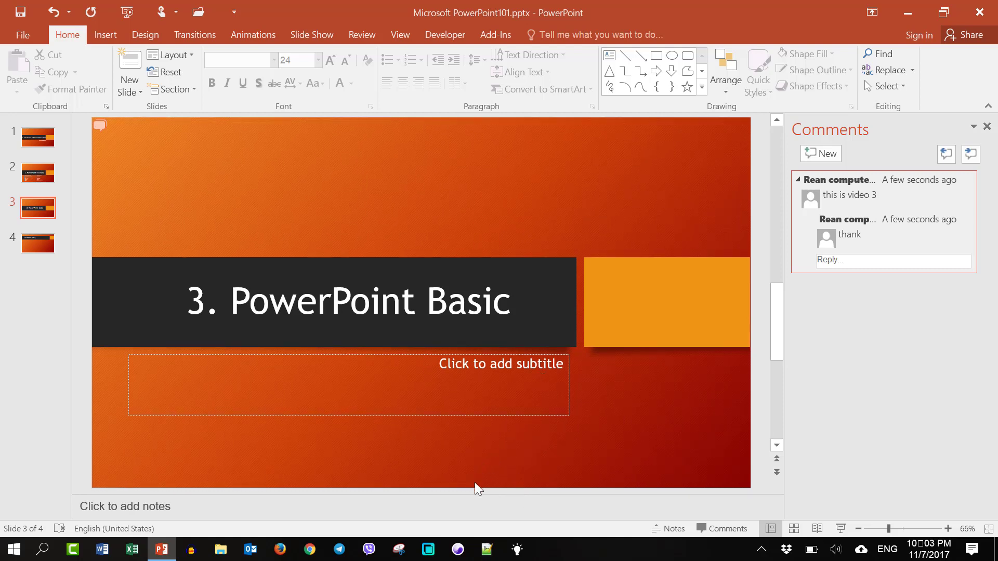
pyautogui.moveTo(473, 494); pyautogui.dragTo(483, 391)
pyautogui.click(339, 432)
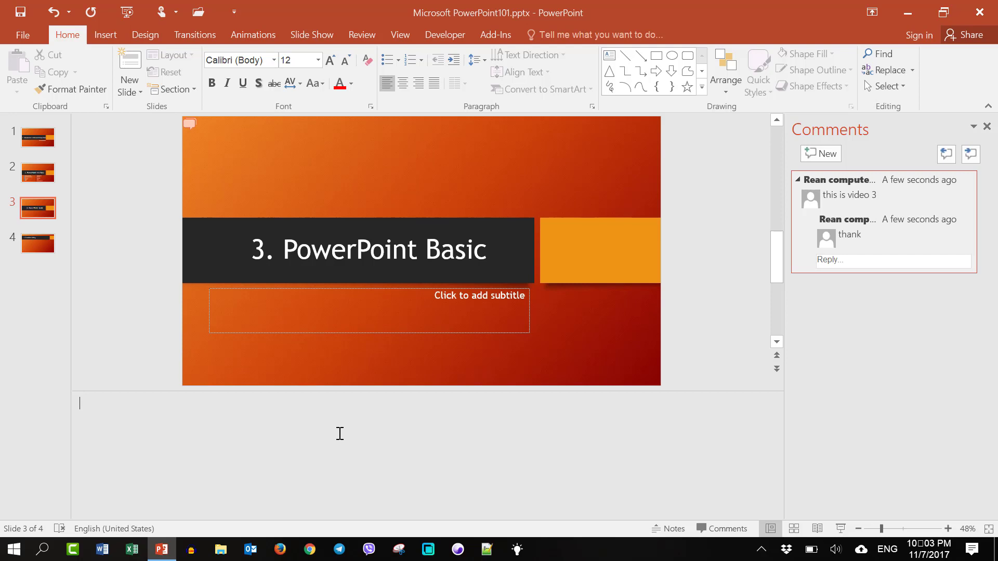
pyautogui.write('-')
pyautogui.write(' En')
pyautogui.write('viro')
pyautogui.write('nme')
pyautogui.write('nt')
pyautogui.press('Return')
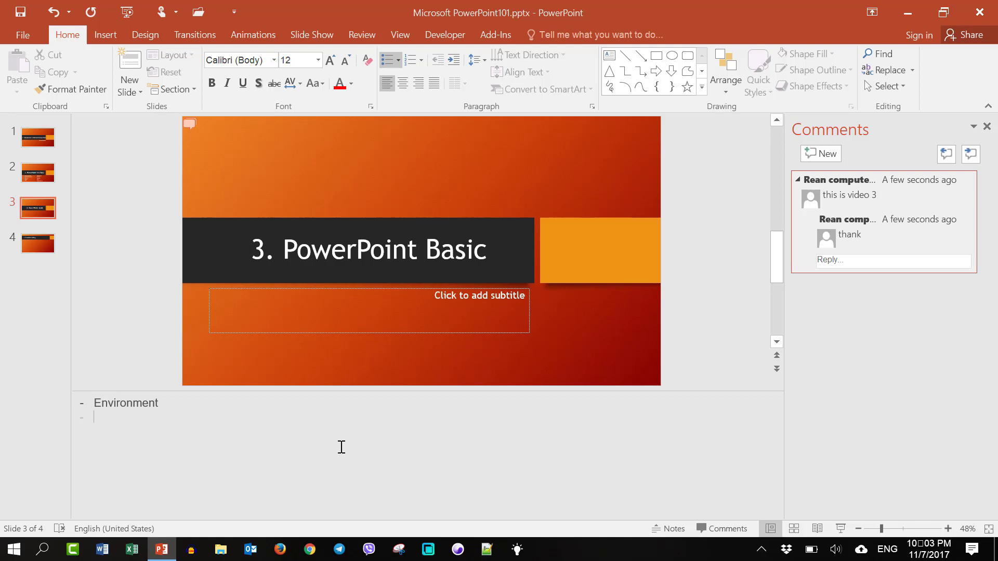
pyautogui.click(794, 529)
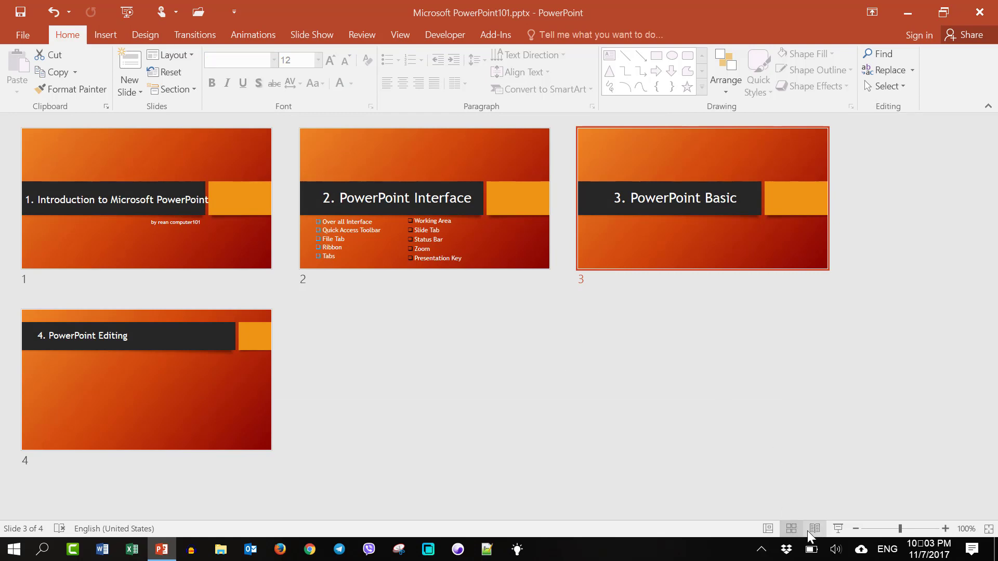
pyautogui.click(812, 530)
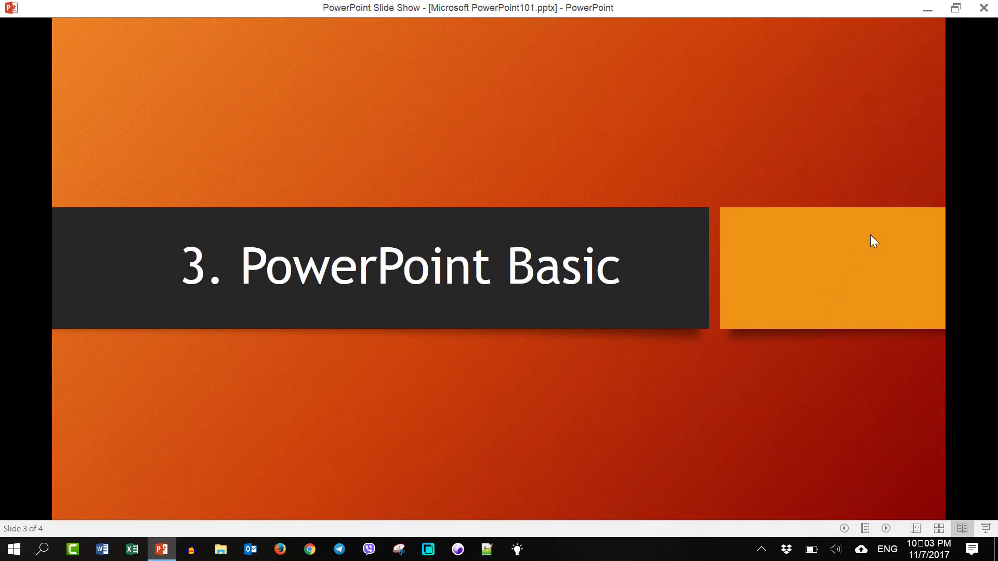
pyautogui.click(888, 532)
pyautogui.click(888, 532)
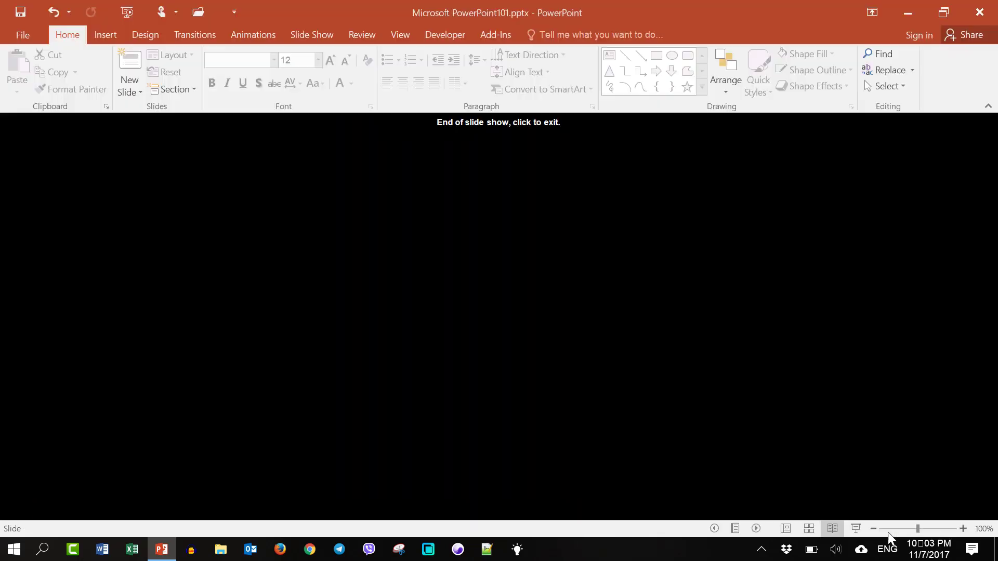
pyautogui.click(888, 532)
pyautogui.click(578, 356)
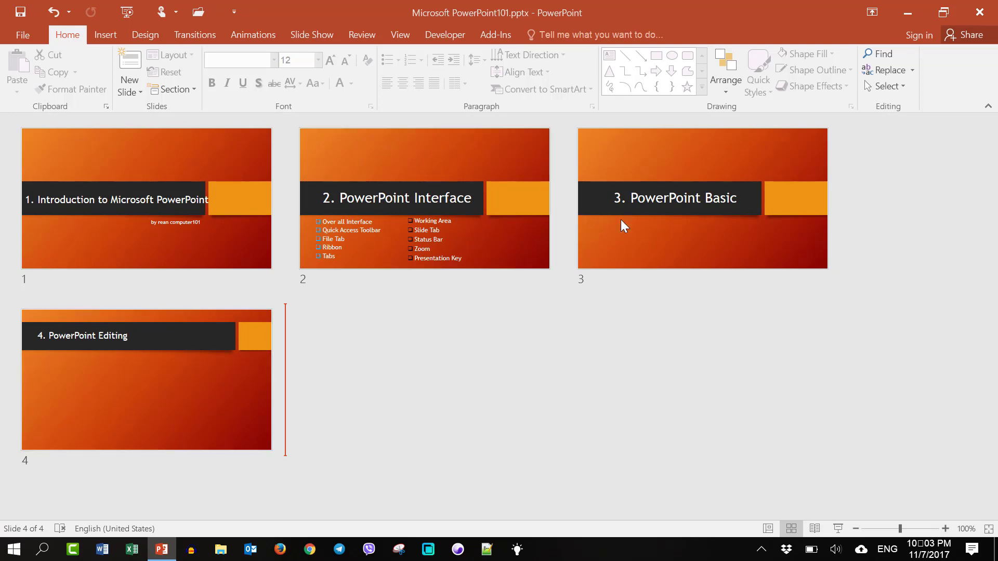
pyautogui.doubleClick(653, 216)
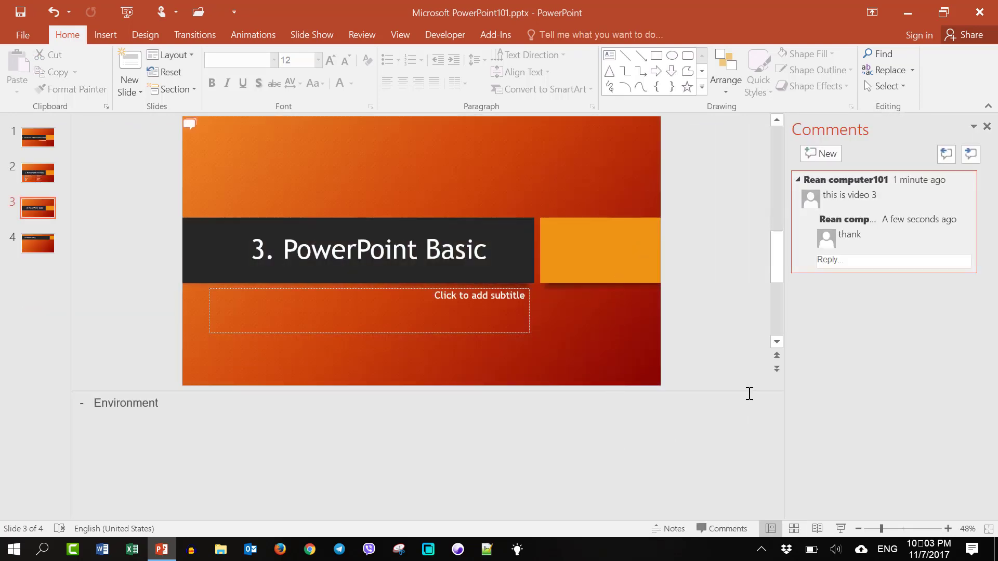
pyautogui.click(748, 432)
pyautogui.click(739, 305)
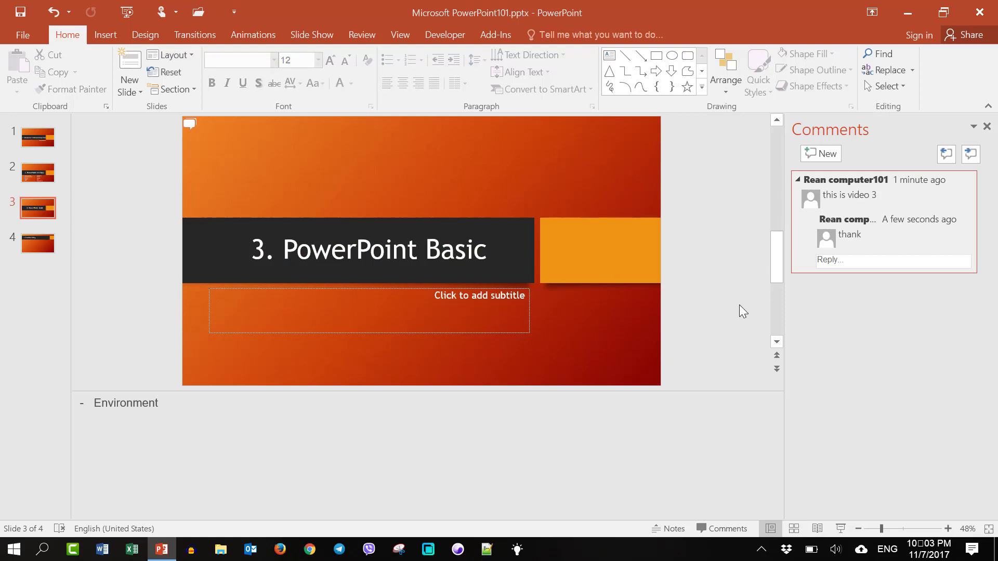